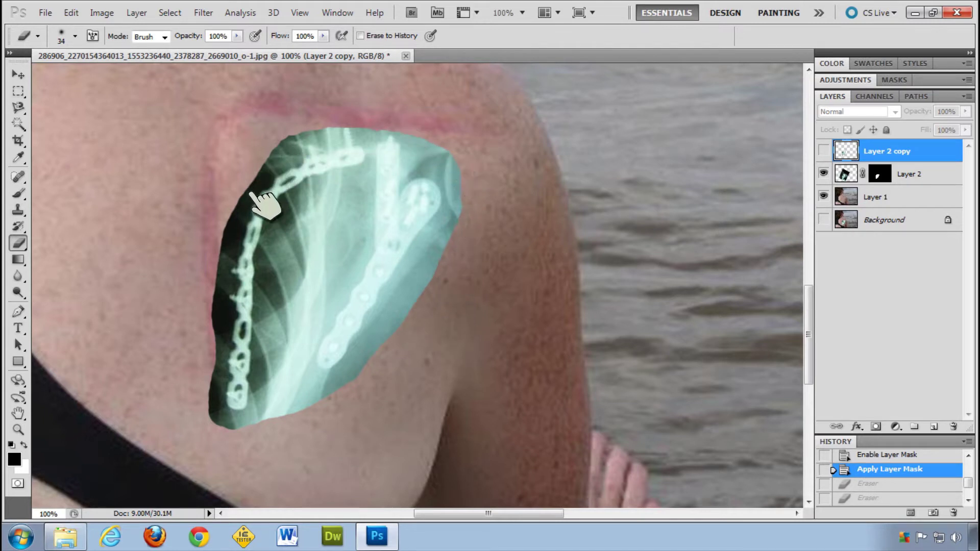
Step: Disable Layer 2's mask to view the full x-ray
click(879, 174)
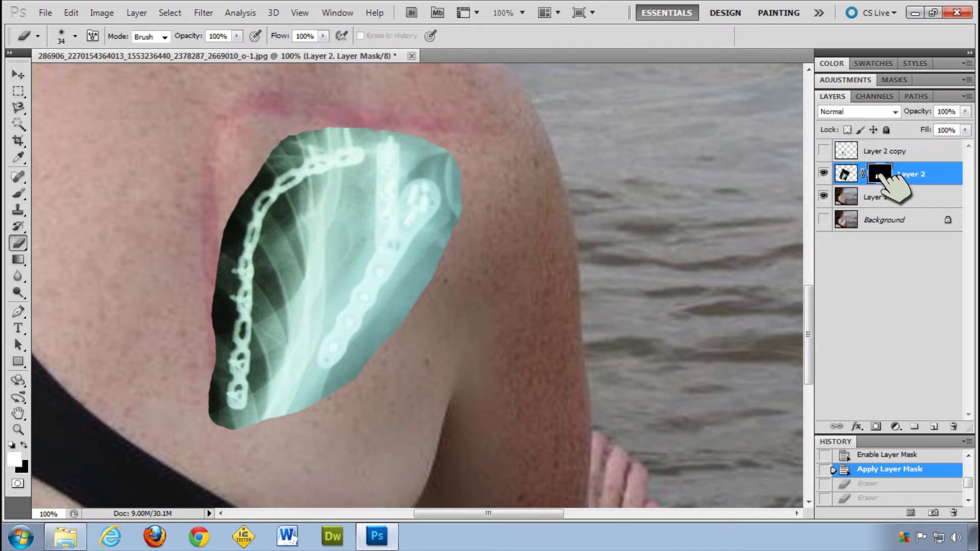
right_click(880, 175)
click(862, 184)
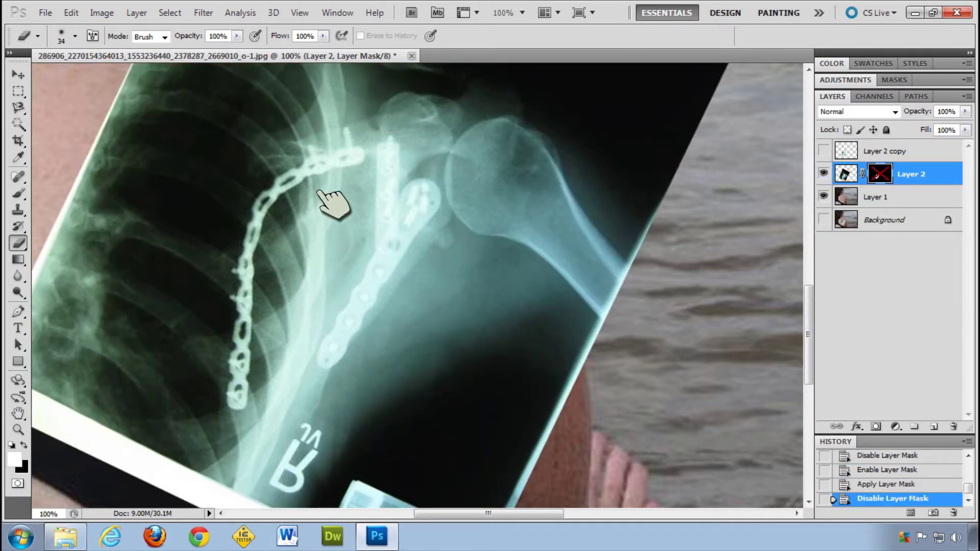
Step: Re-enable Layer 2's mask and duplicate the layer with its mask as Layer 2 copy 2
right_click(886, 173)
click(874, 182)
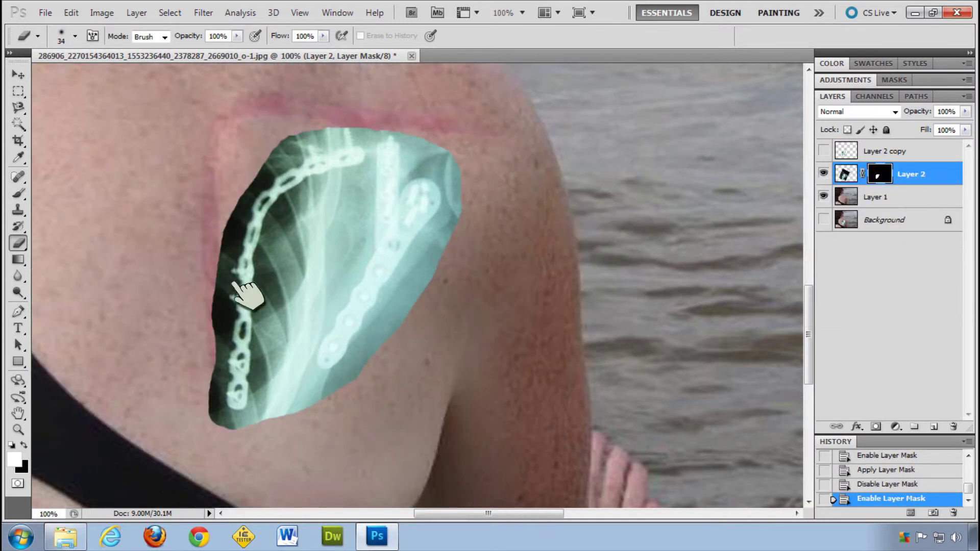
drag(862, 183, 934, 426)
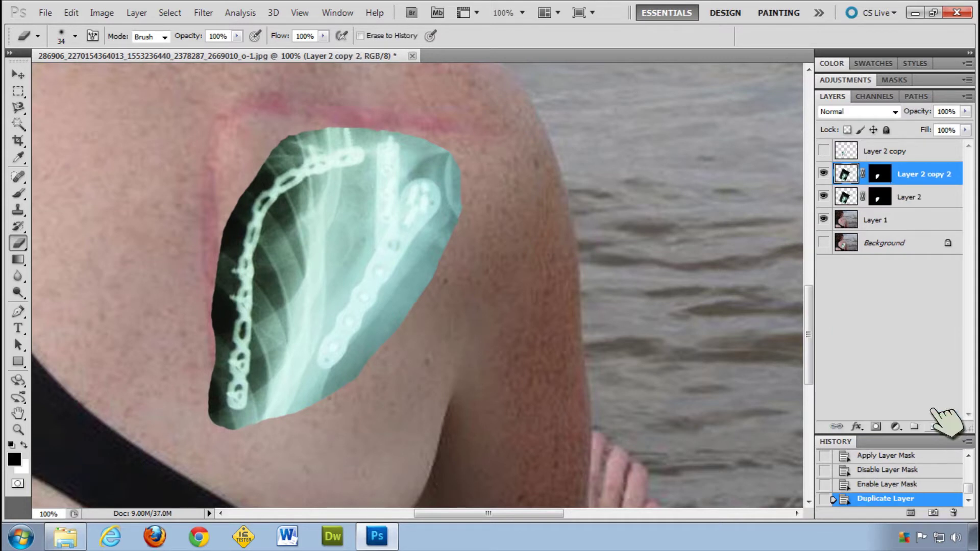
Step: Delete Layer 2 copy 2's layer mask so the full rectangular x-ray shows
right_click(881, 175)
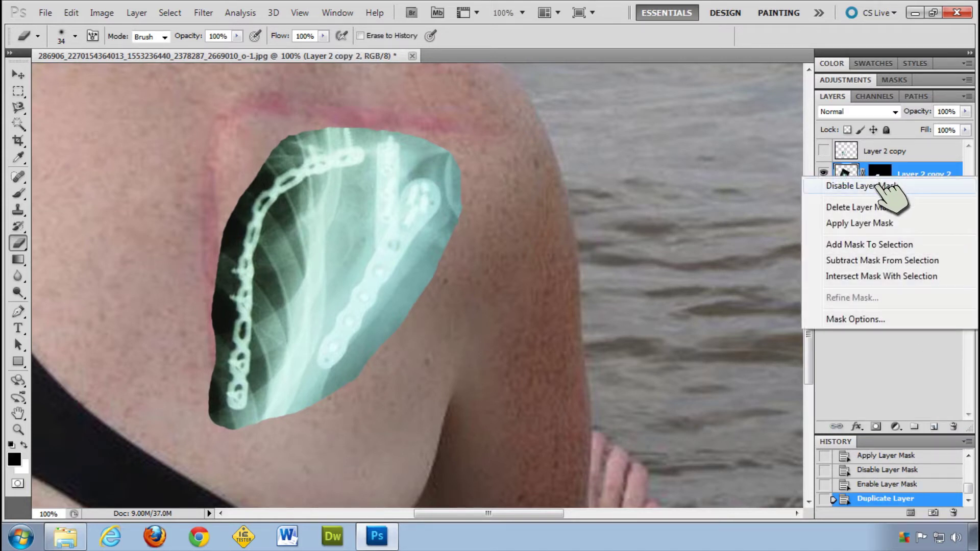
click(893, 207)
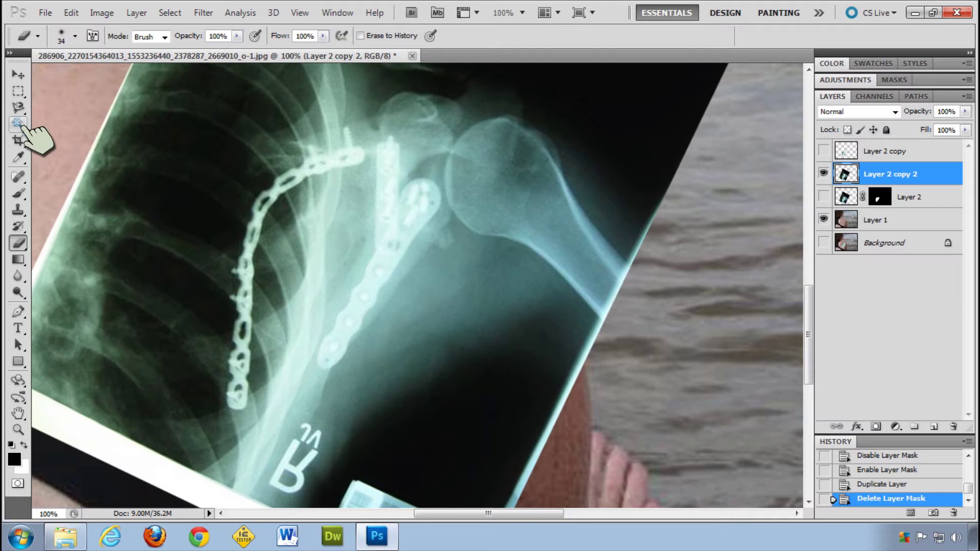
Step: Choose the Polygonal Lasso Tool from the lasso flyout
click(18, 108)
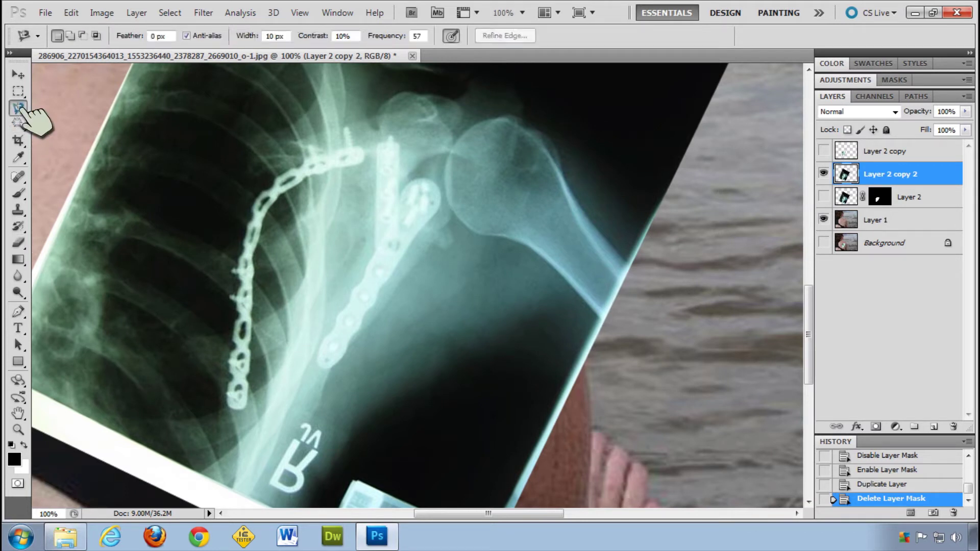
click(18, 108)
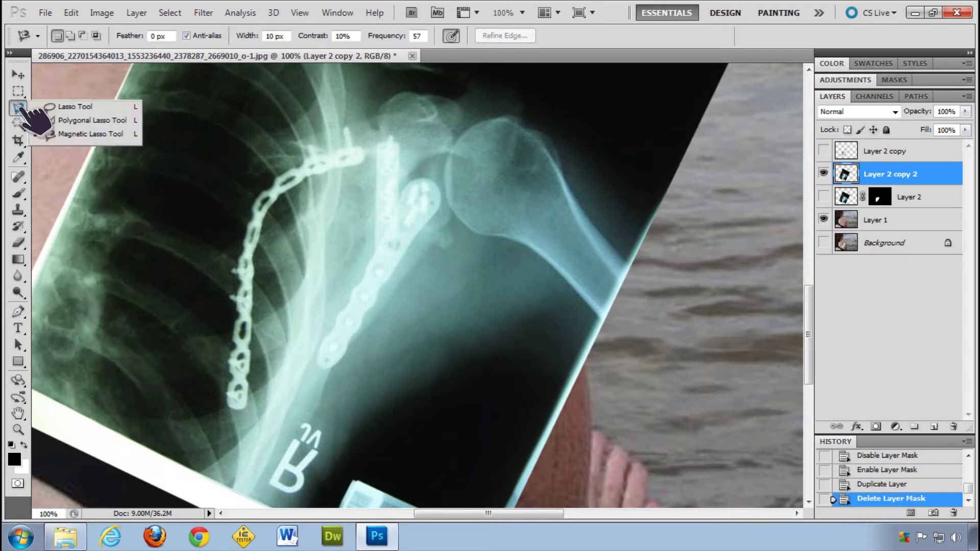
click(64, 116)
Step: Trace a polygon around the chain and plate hardware, closing at the starting point
click(275, 152)
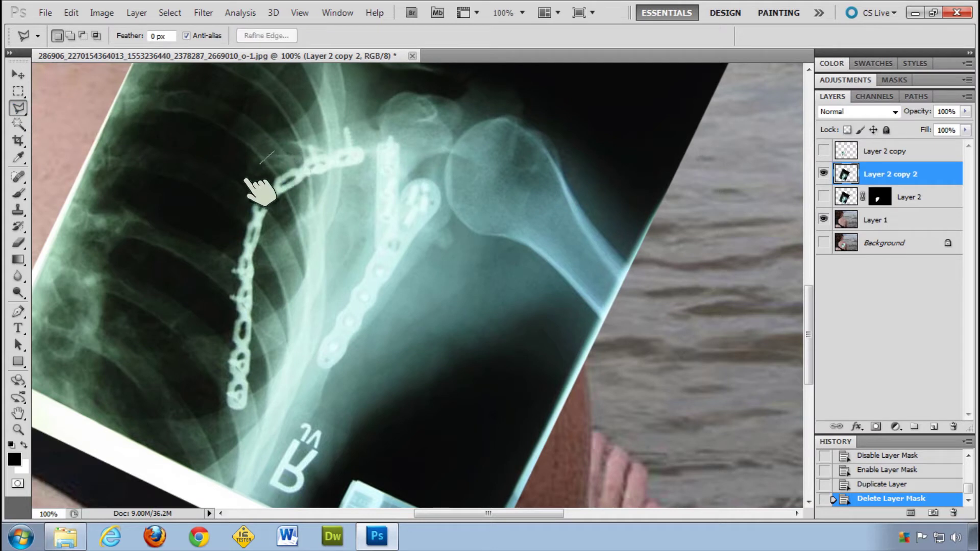
click(228, 205)
click(206, 271)
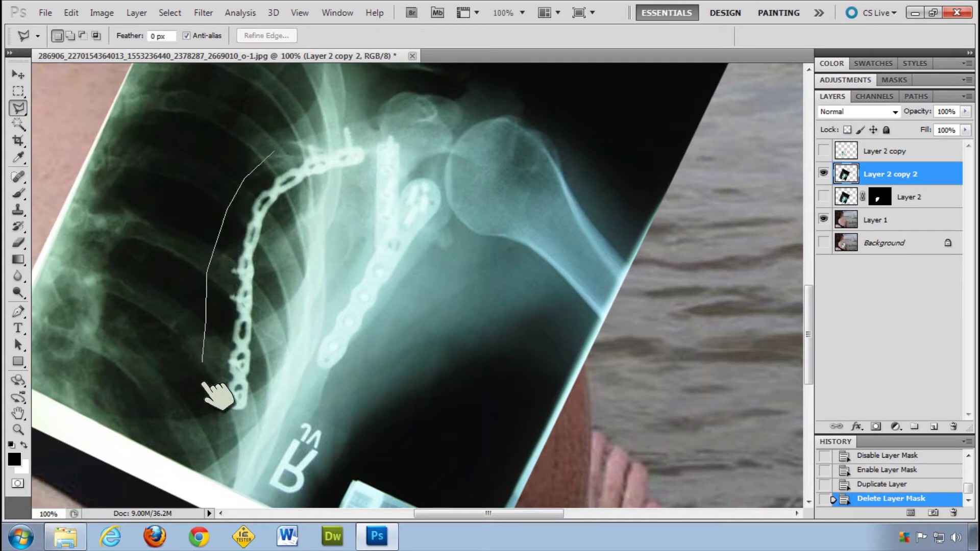
click(210, 438)
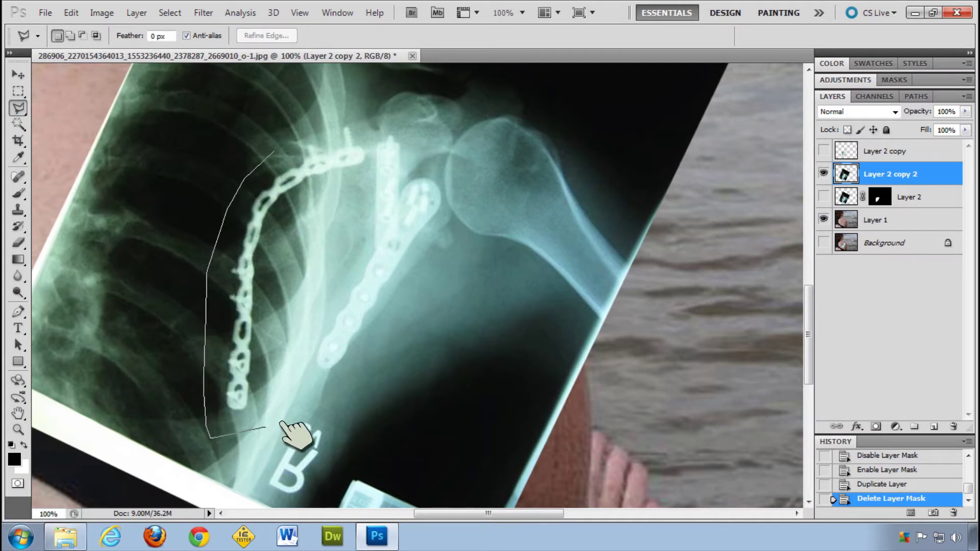
click(366, 389)
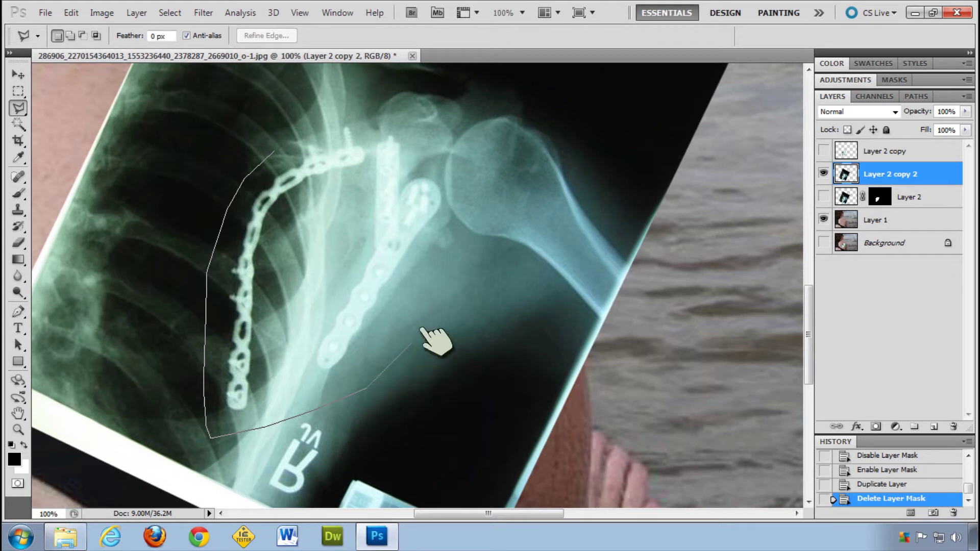
click(479, 191)
click(475, 143)
click(380, 120)
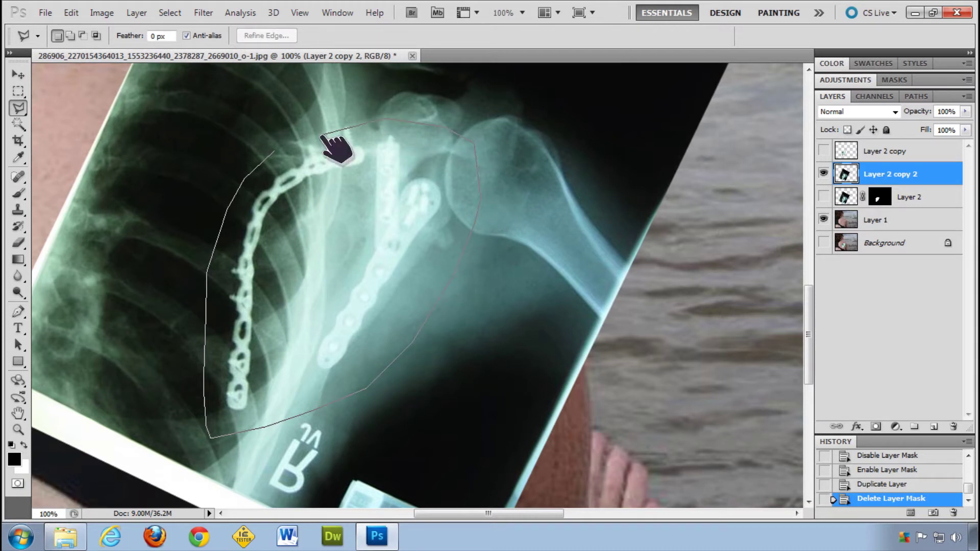
click(276, 151)
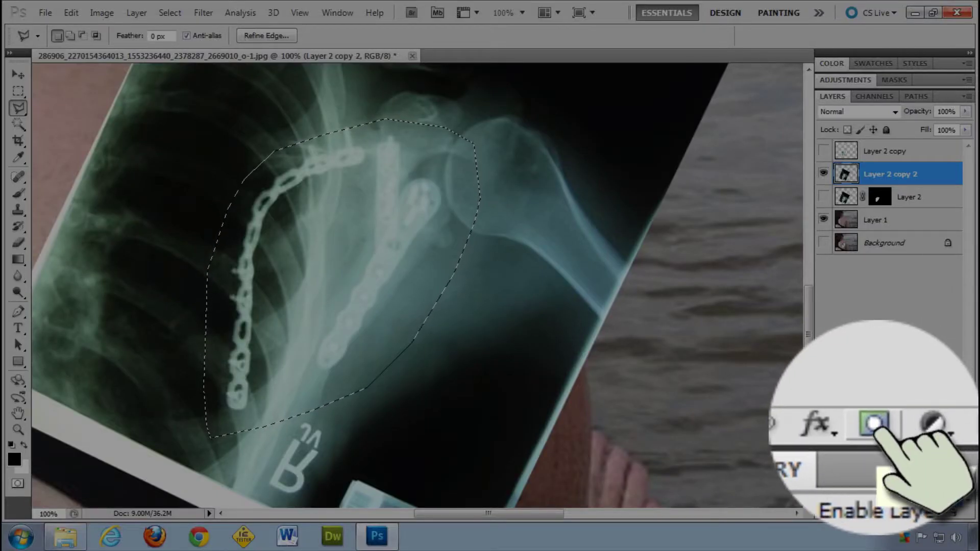
Step: Add a layer mask to Layer 2 copy 2 from the hardware selection, undoing and reapplying it once
click(876, 427)
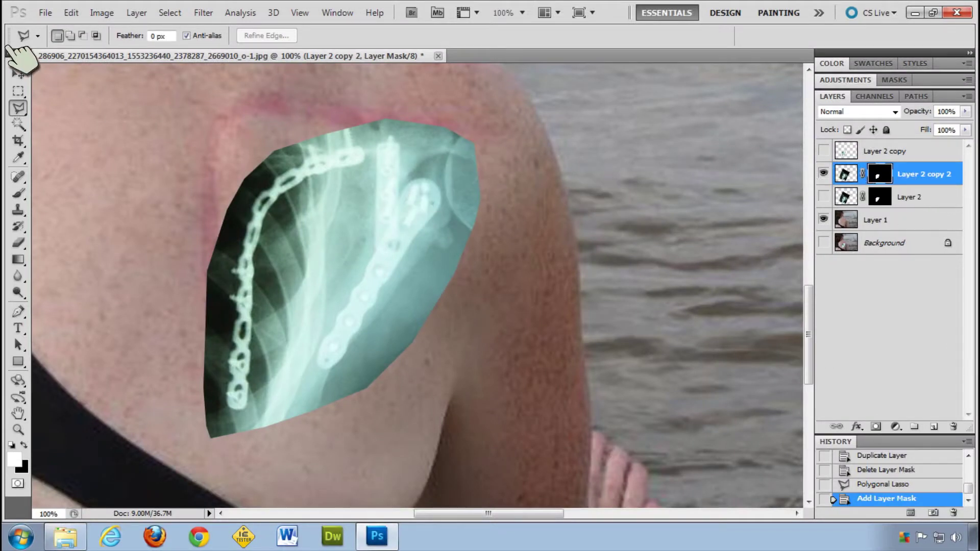
click(71, 12)
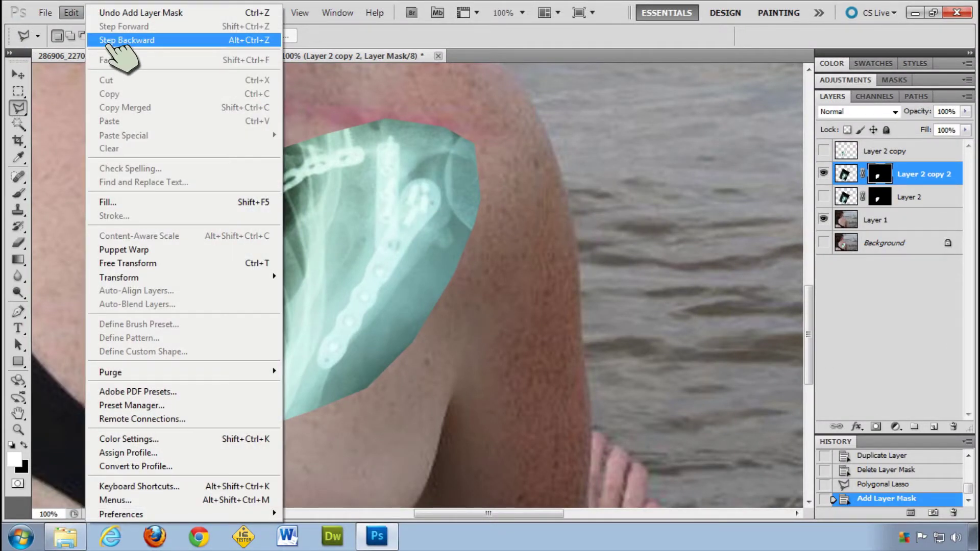
click(114, 41)
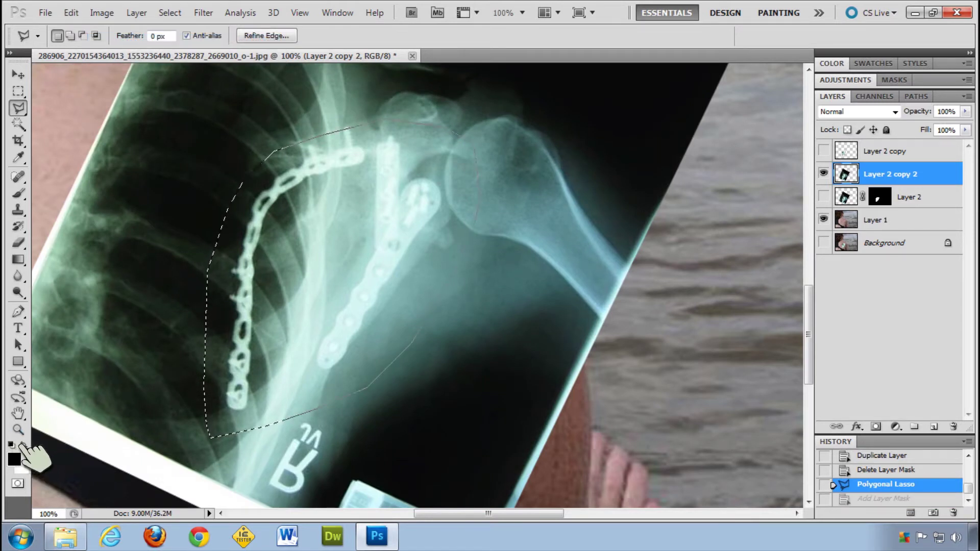
click(876, 427)
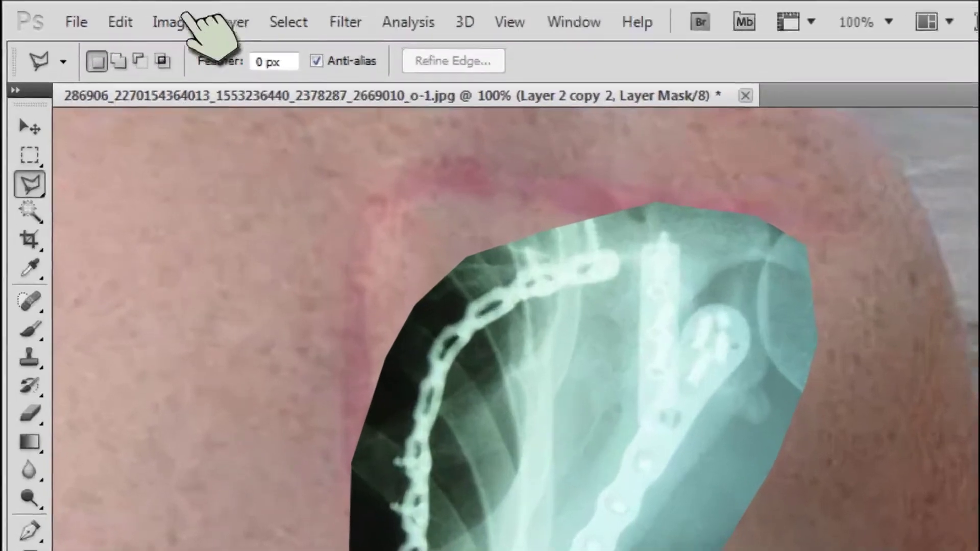
click(182, 18)
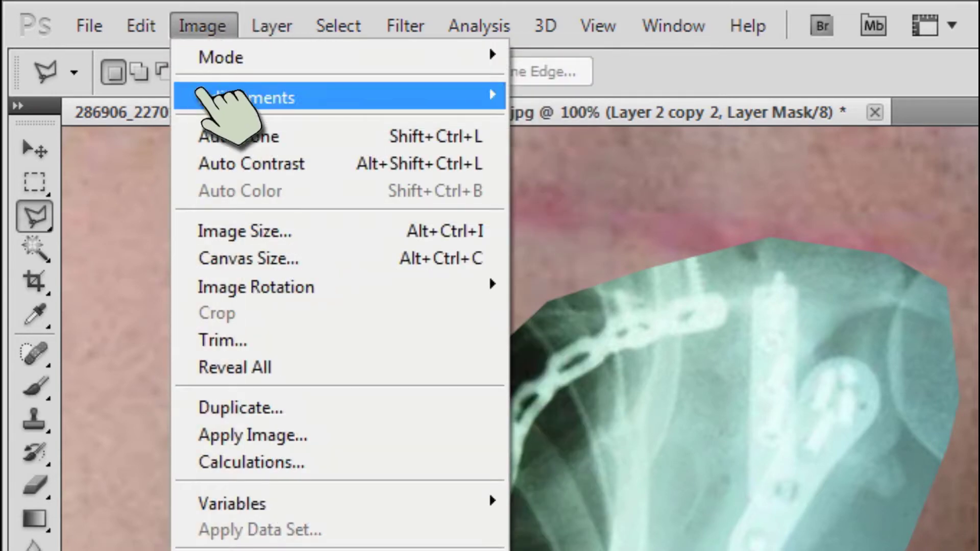
mouse_move(225, 88)
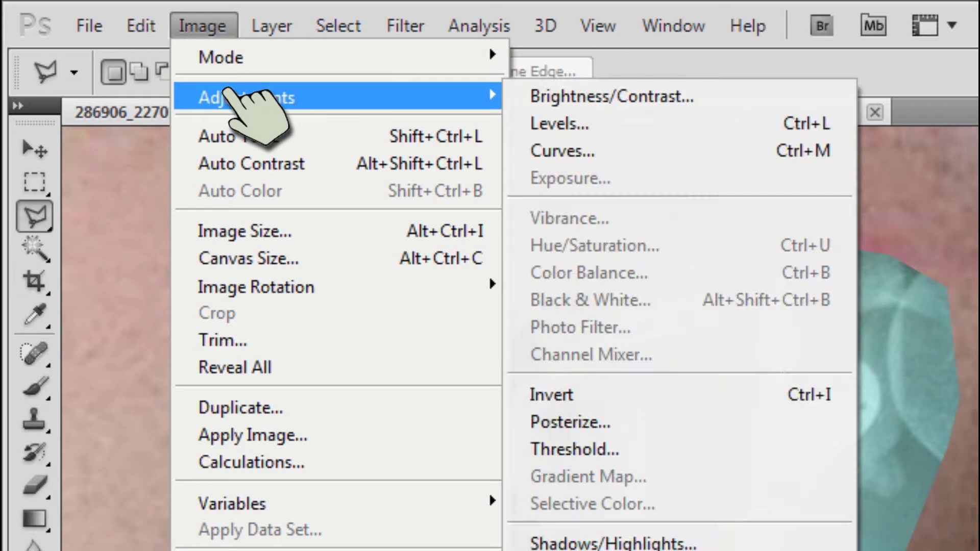
click(618, 394)
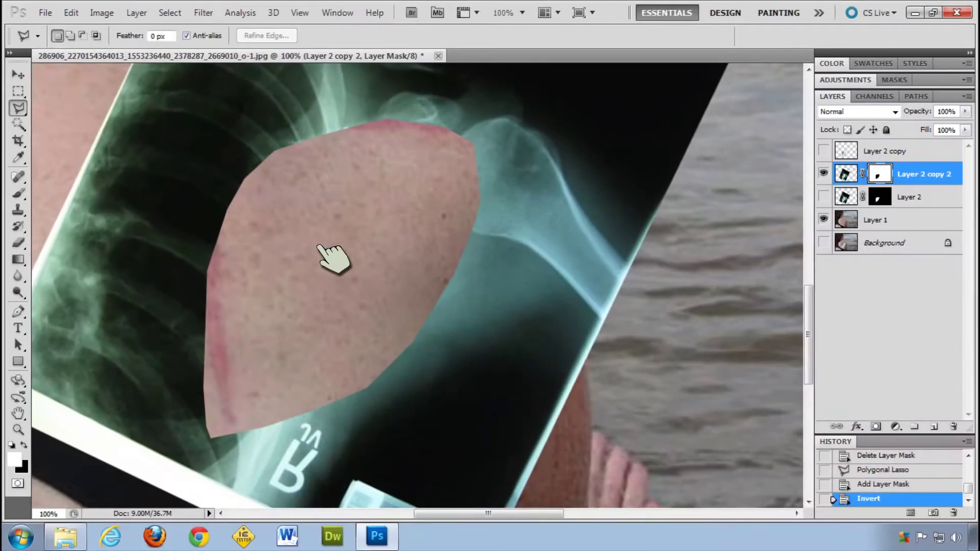
click(103, 12)
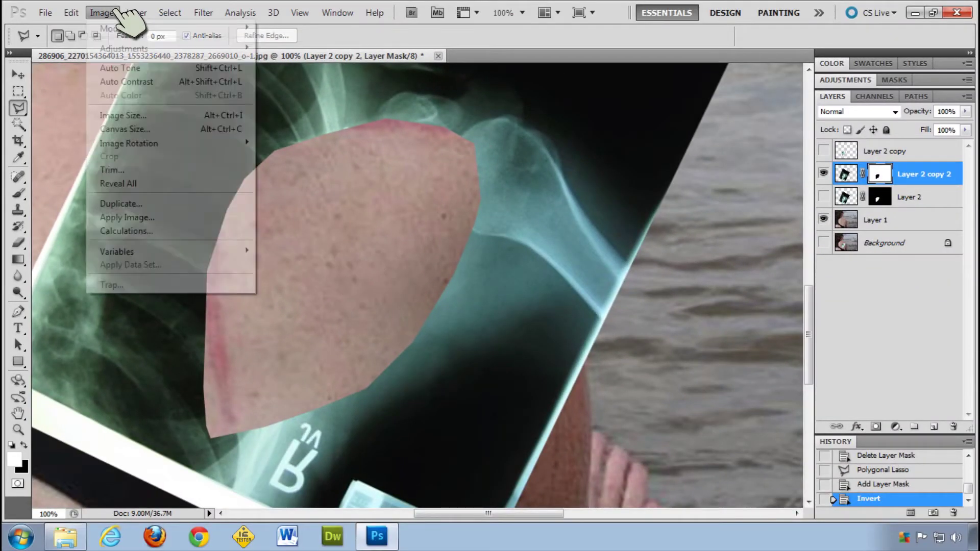
mouse_move(215, 50)
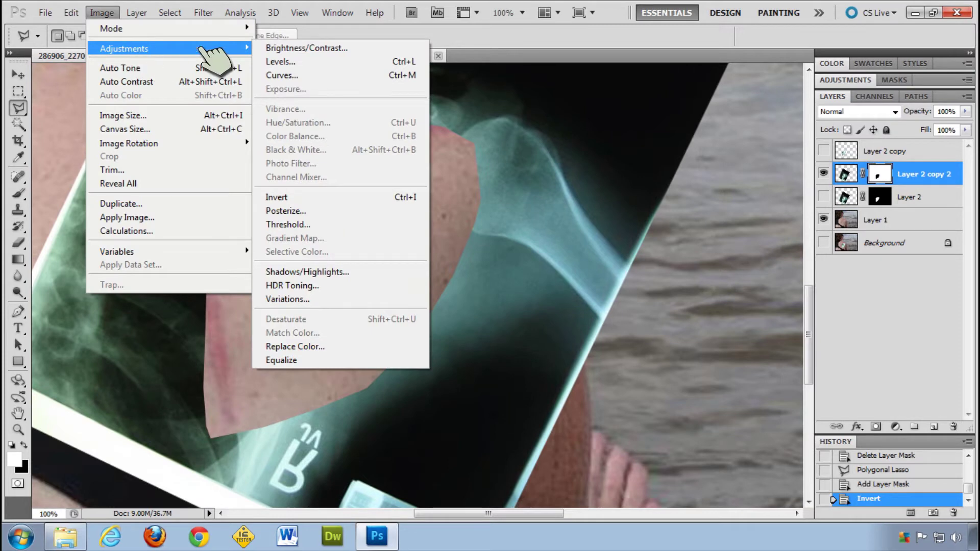
click(366, 201)
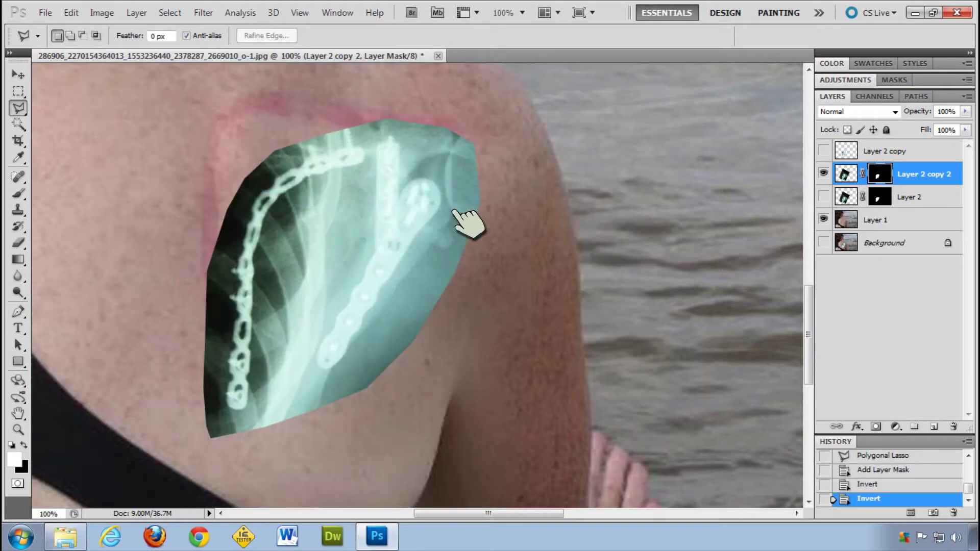
Step: Hide Layer 2 copy, show Layer 2, and select Layer 2's layer mask
click(825, 173)
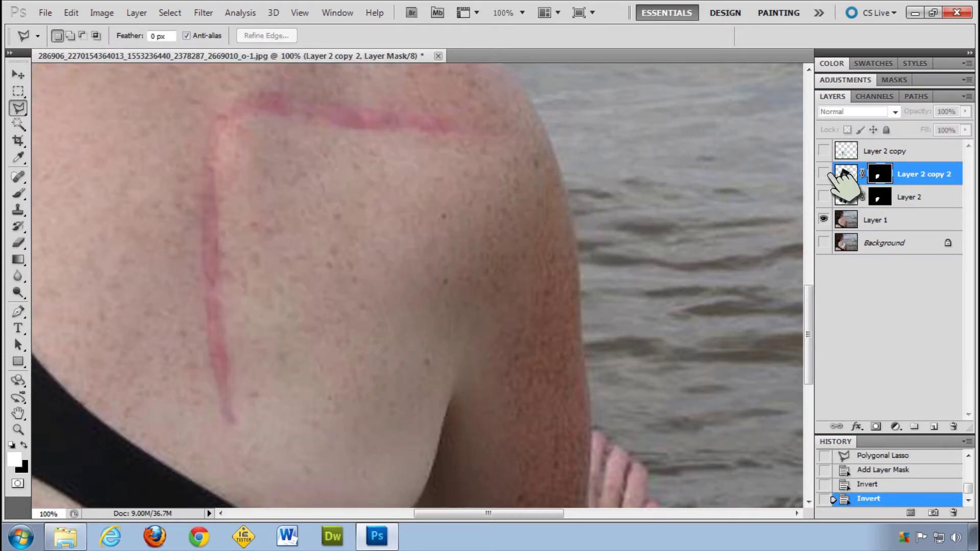
click(824, 196)
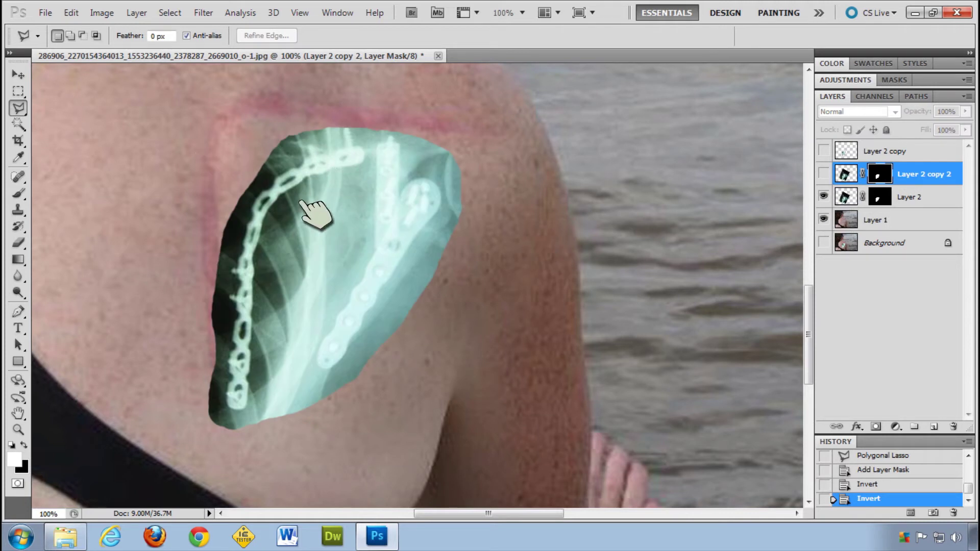
click(892, 202)
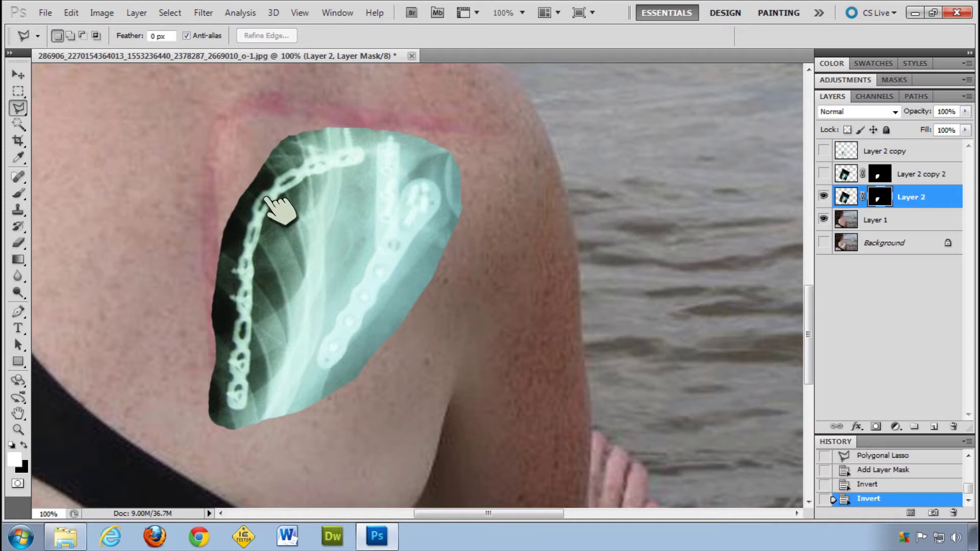
Step: Apply a Gaussian Blur of about 8.2 pixels to Layer 2's mask
click(208, 13)
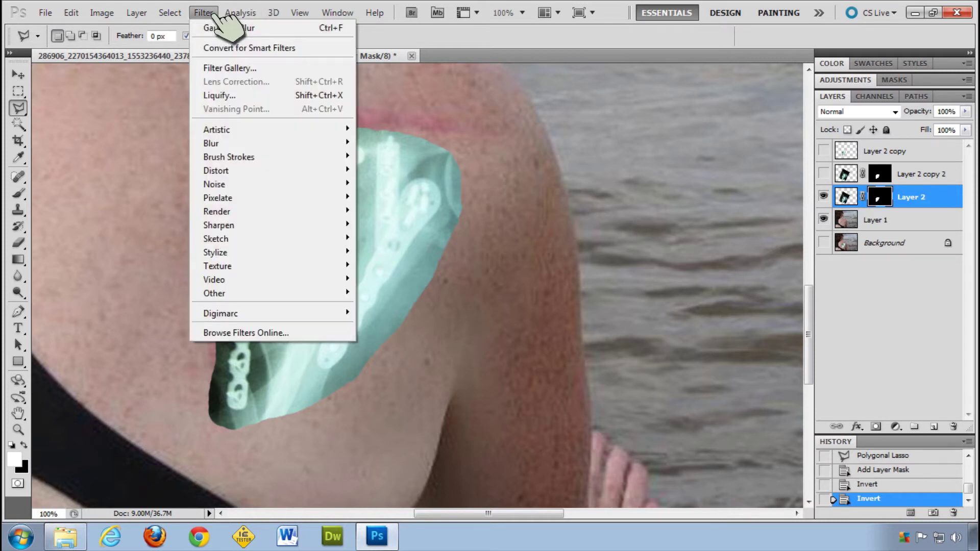
mouse_move(247, 145)
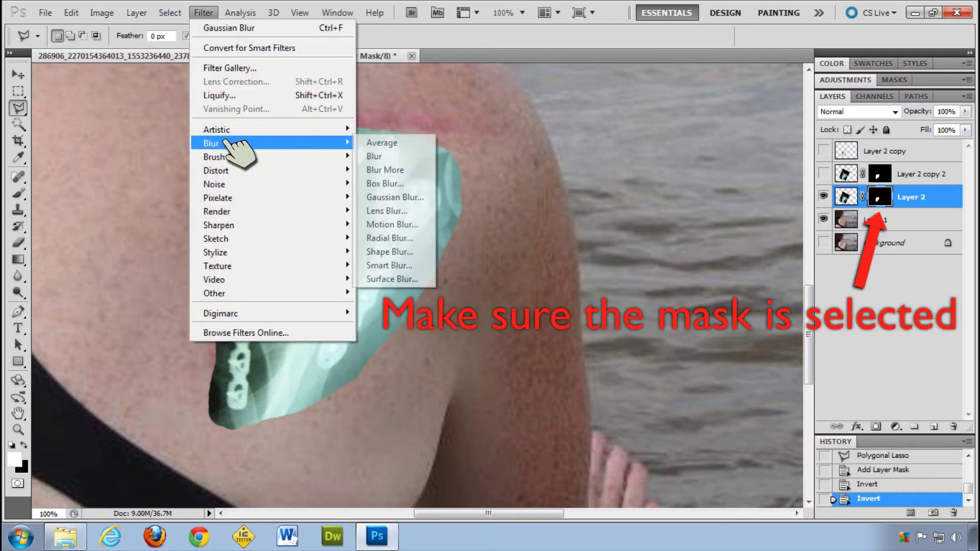
click(403, 197)
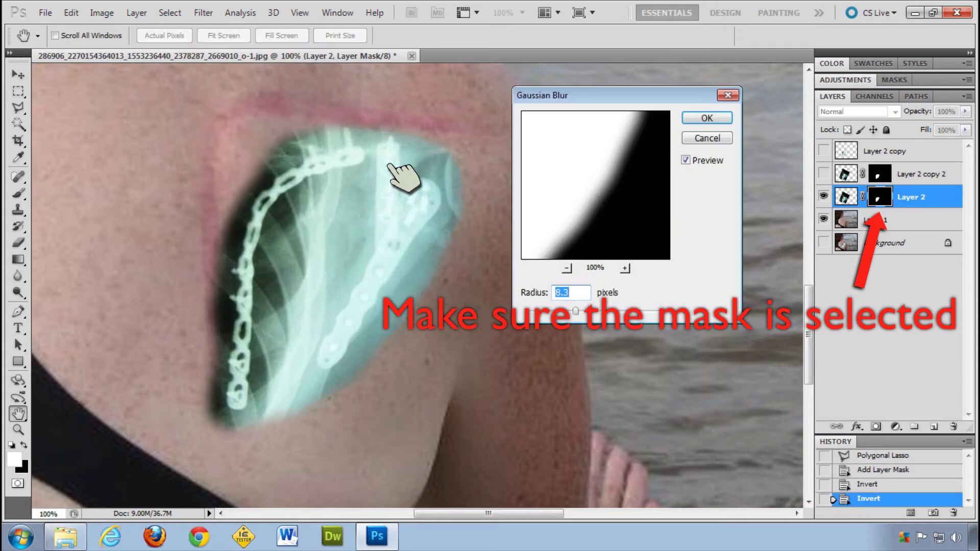
mouse_move(574, 310)
mouse_down()
mouse_move(542, 310)
mouse_move(579, 312)
mouse_up()
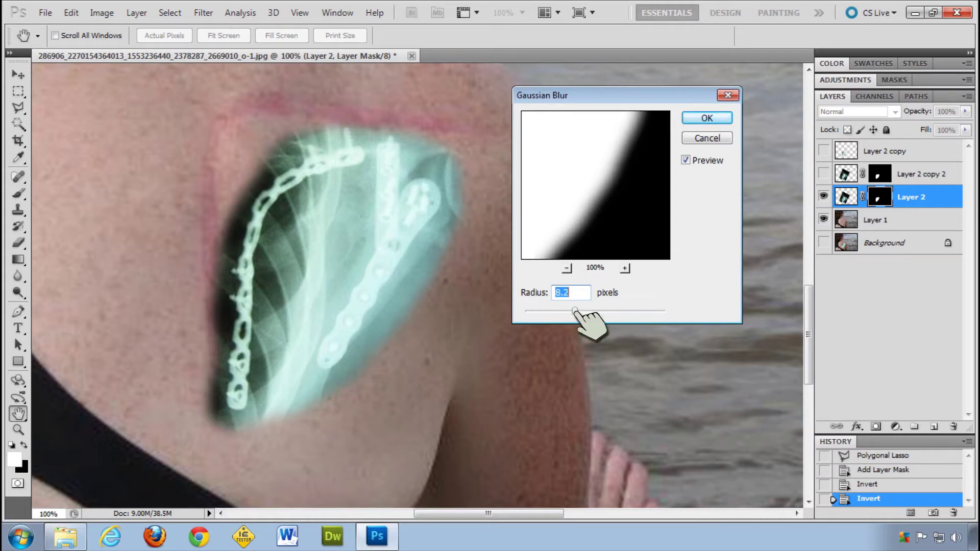
click(714, 117)
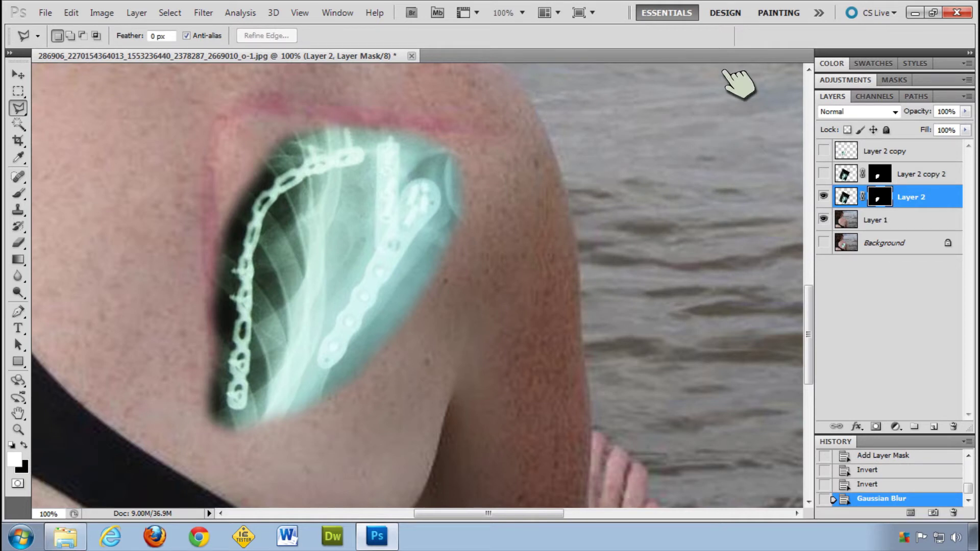
Step: Hide Layer 2, then show and select Layer 2 copy
click(823, 195)
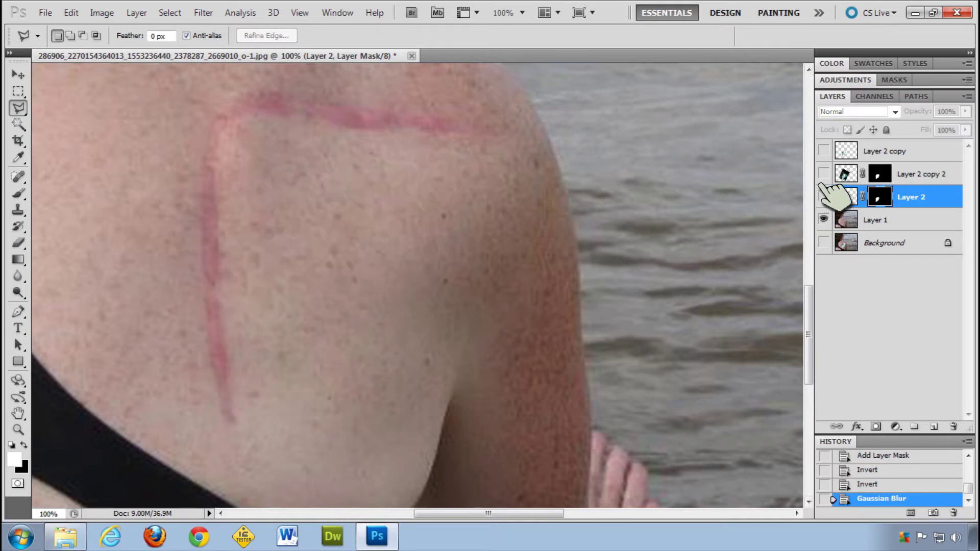
click(823, 150)
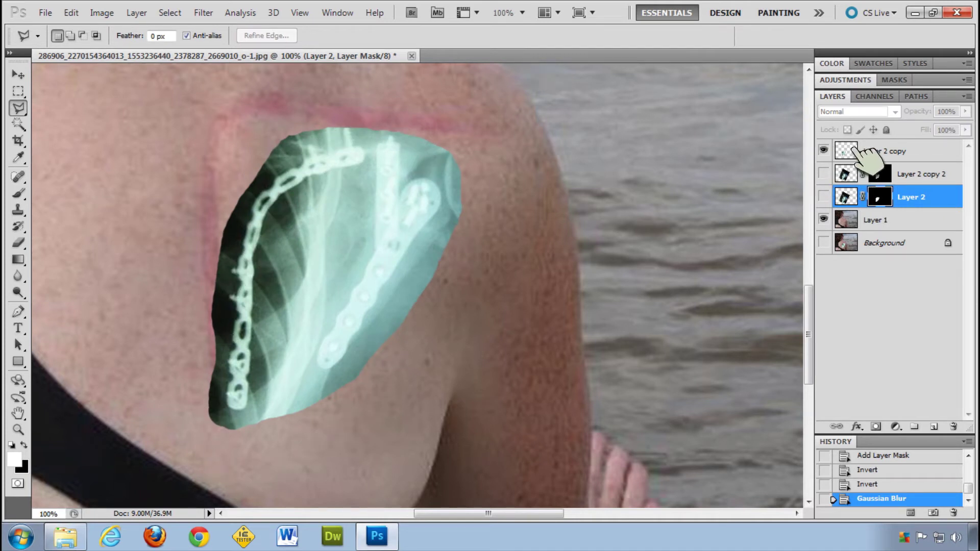
click(872, 153)
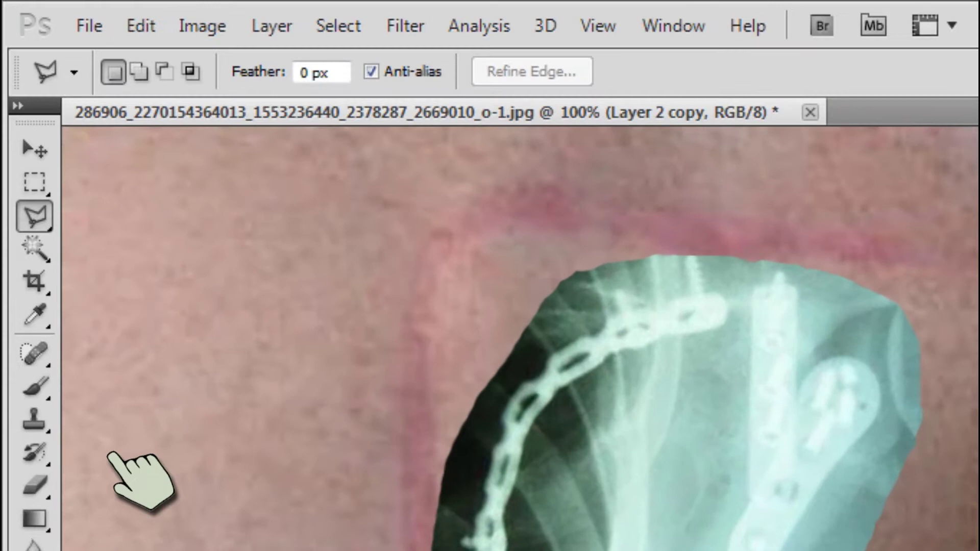
Step: Set up a soft 37 px Eraser and erase along the x-ray's top edge
click(18, 243)
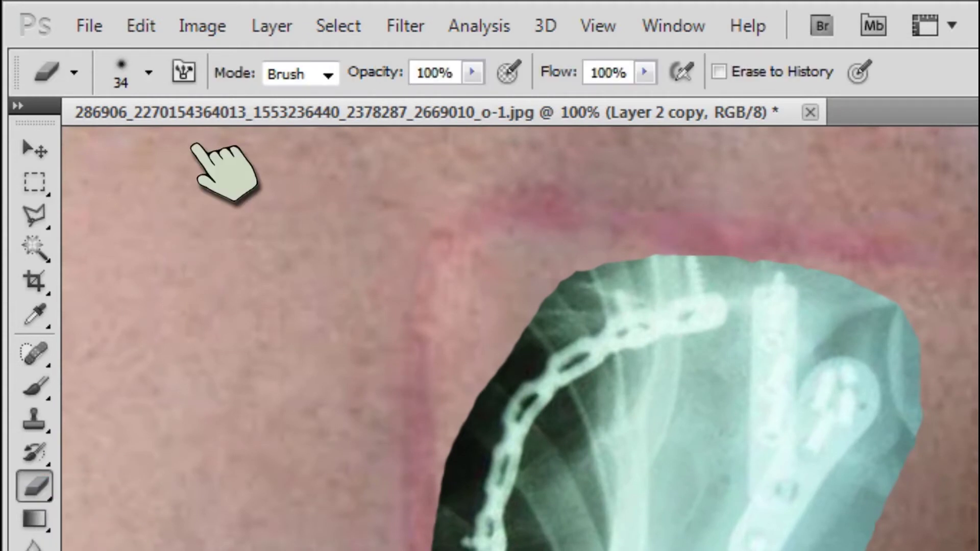
click(148, 73)
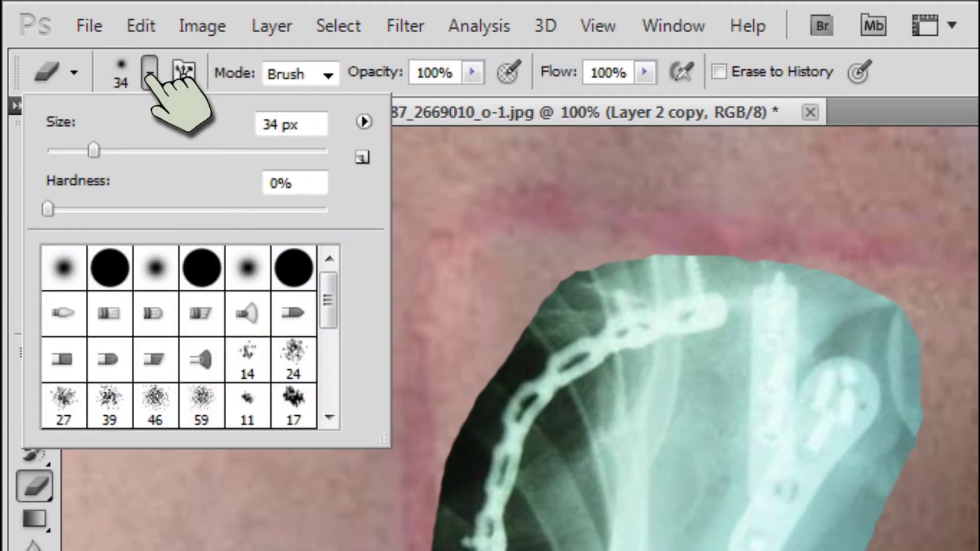
mouse_move(48, 208)
mouse_down()
mouse_move(238, 218)
mouse_move(47, 210)
mouse_up()
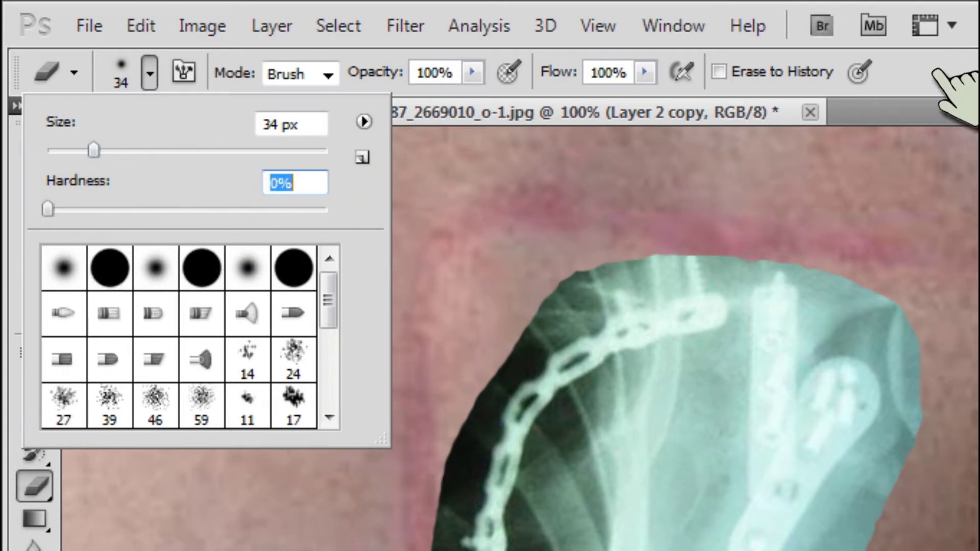
click(954, 84)
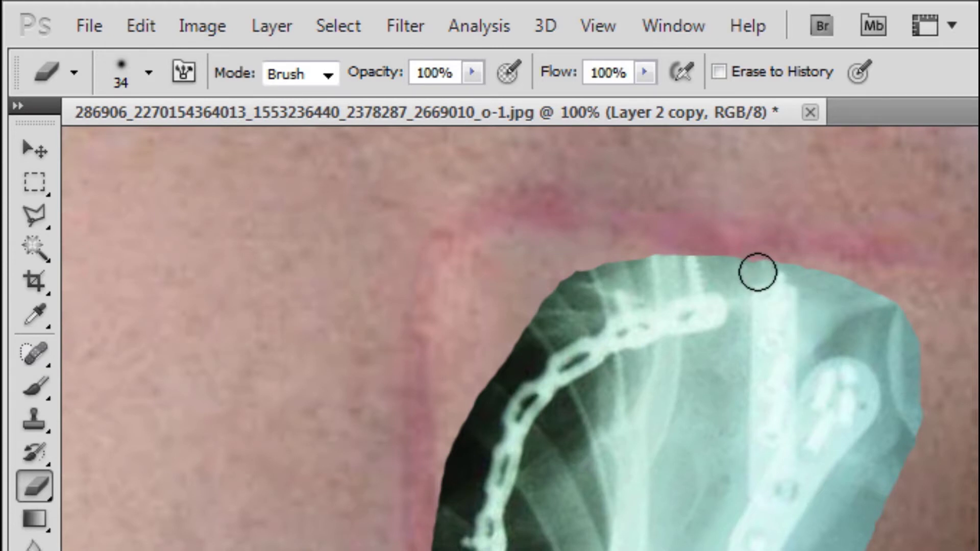
key(bracketright)
key(bracketright)
key(bracketright)
key(bracketright)
key(bracketright)
key(bracketright)
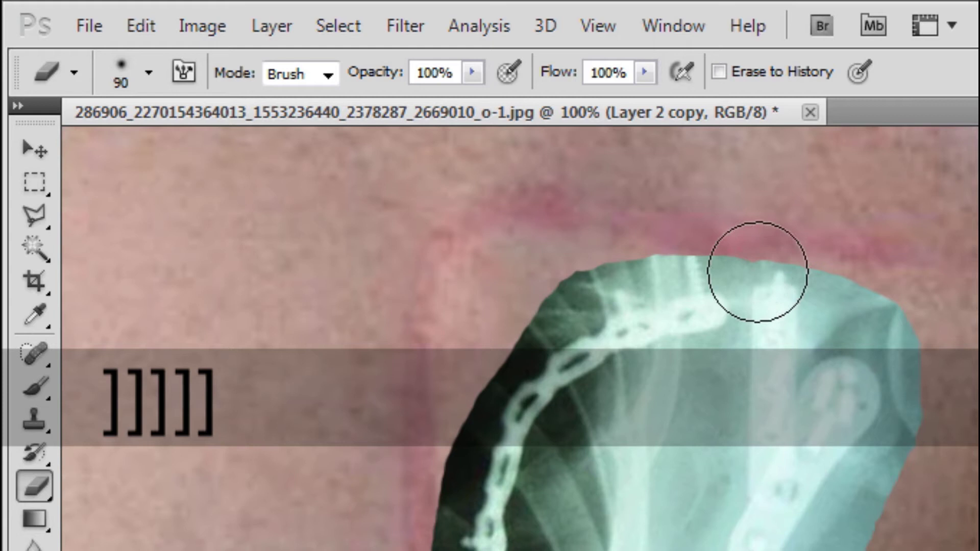
key(bracketleft)
key(bracketleft)
key(bracketleft)
key(bracketleft)
key(bracketleft)
key(bracketleft)
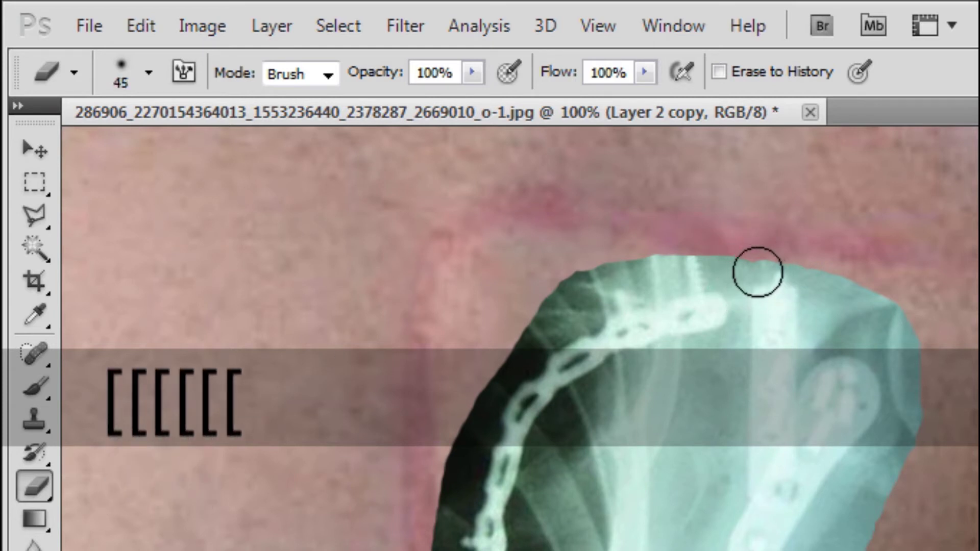
click(149, 73)
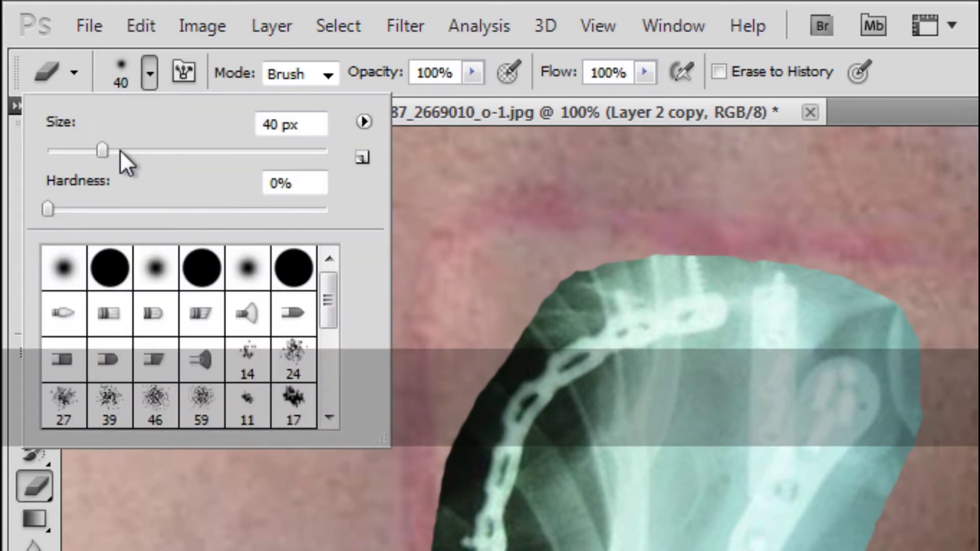
drag(101, 149, 98, 149)
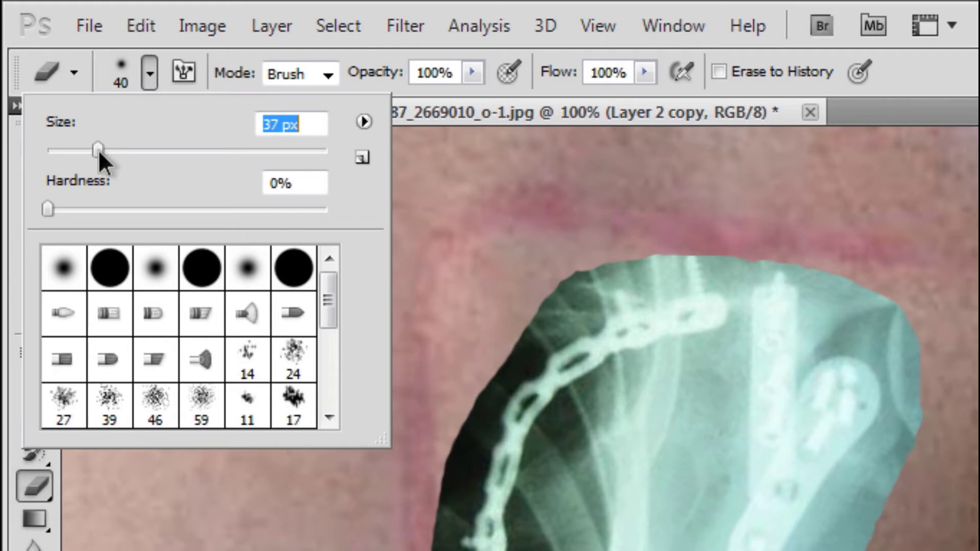
click(23, 136)
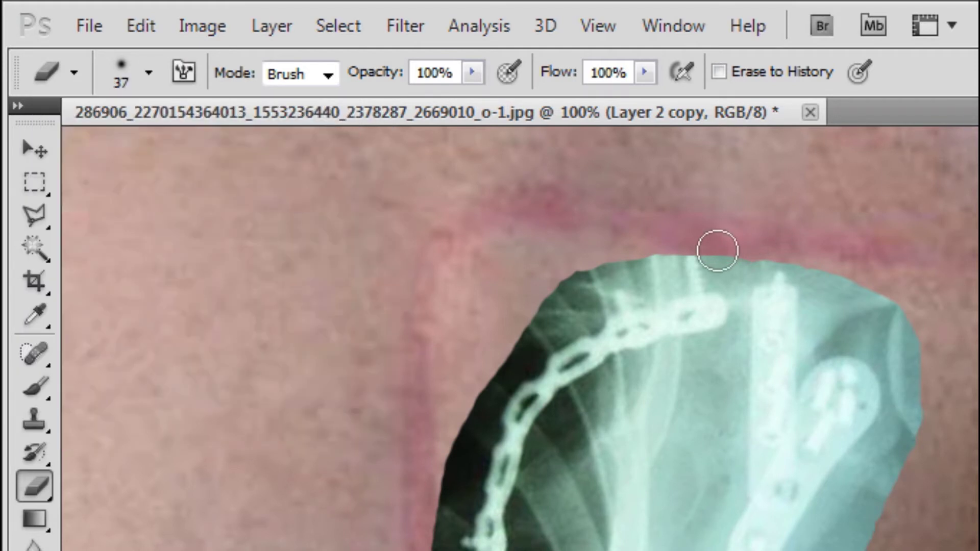
mouse_move(679, 254)
mouse_down()
mouse_move(602, 264)
mouse_move(770, 256)
mouse_move(879, 299)
mouse_up()
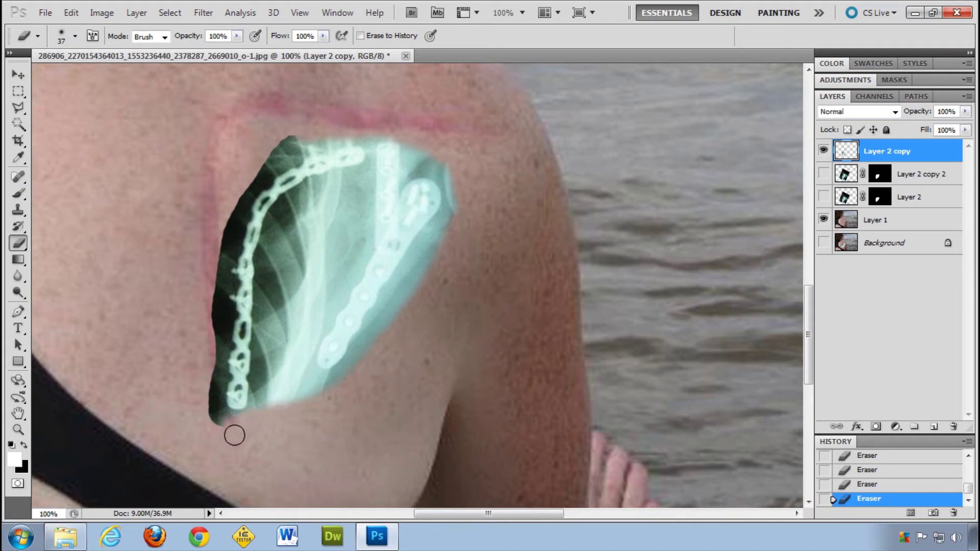
Step: Step back twice, then erase the dark x-ray tip at the bottom
click(72, 13)
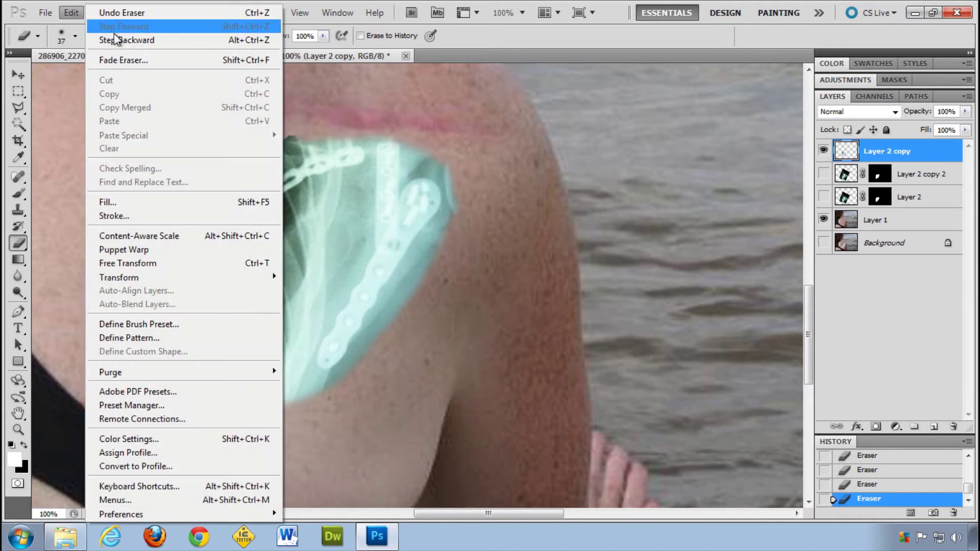
click(128, 36)
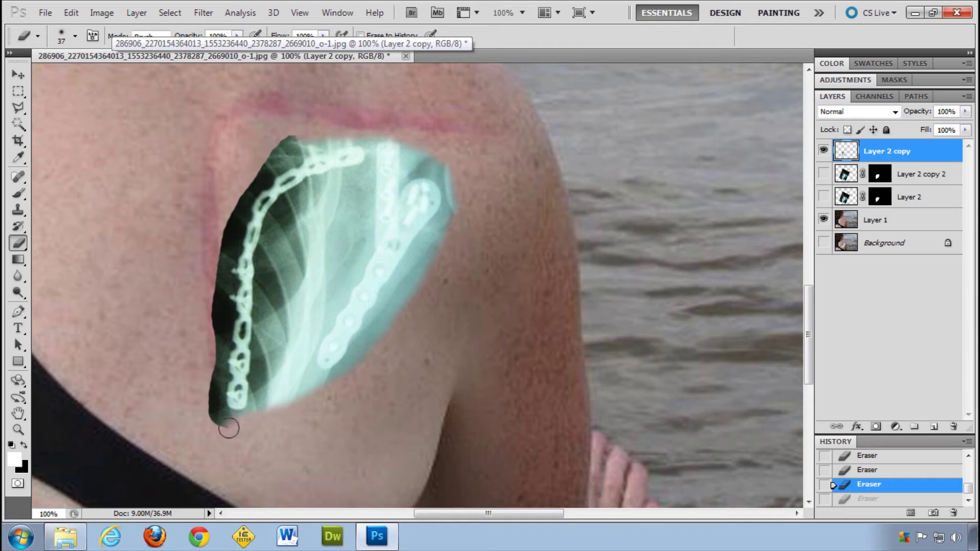
click(229, 428)
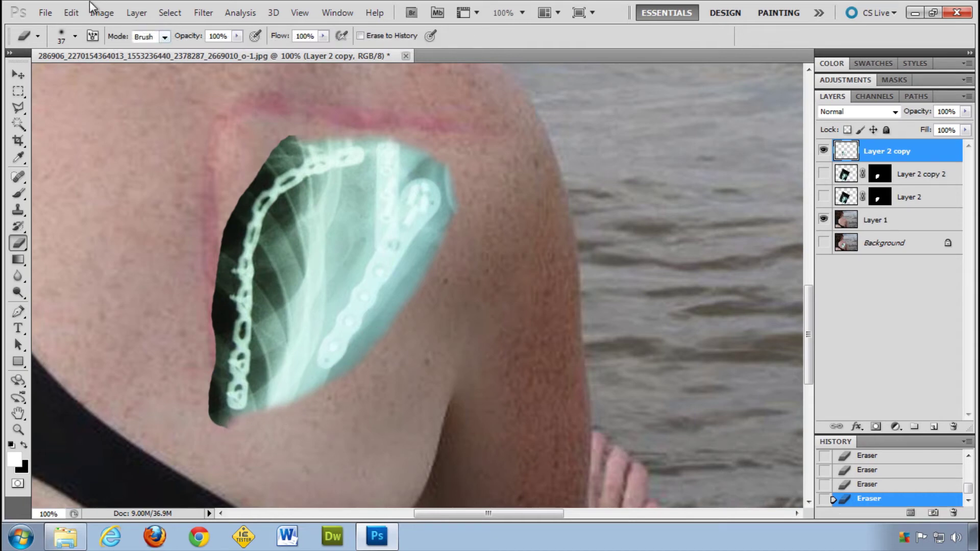
Step: Step backward repeatedly through history to the Gaussian Blur state
click(71, 13)
click(109, 40)
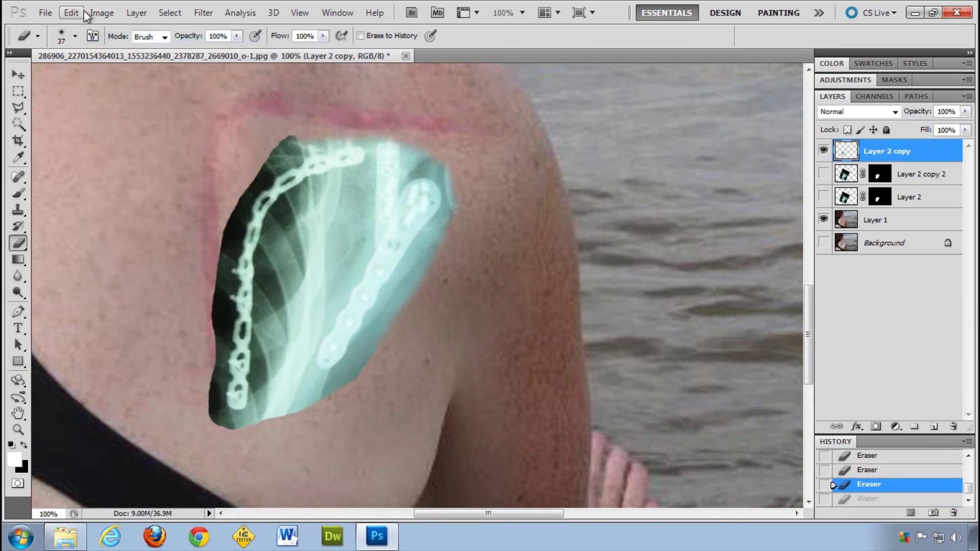
click(71, 12)
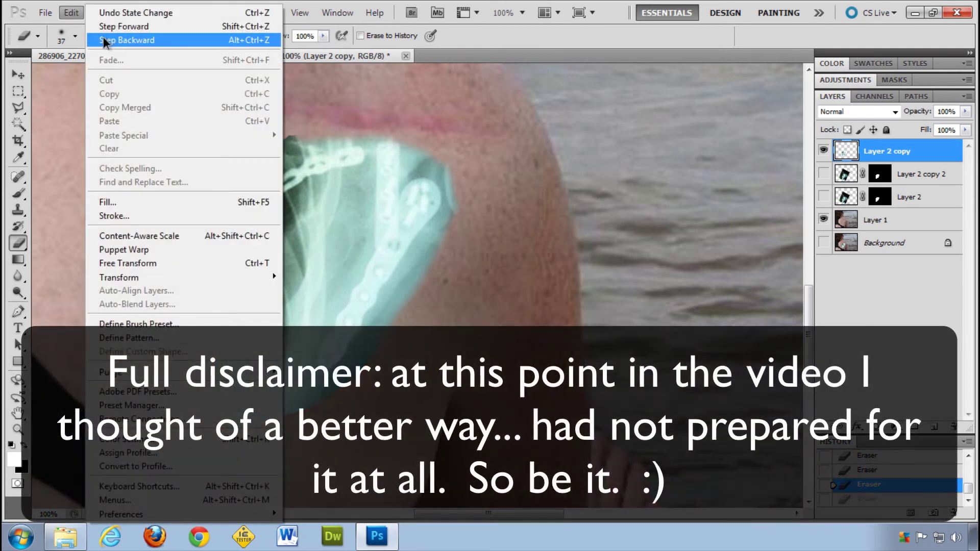
click(103, 39)
click(71, 13)
click(102, 39)
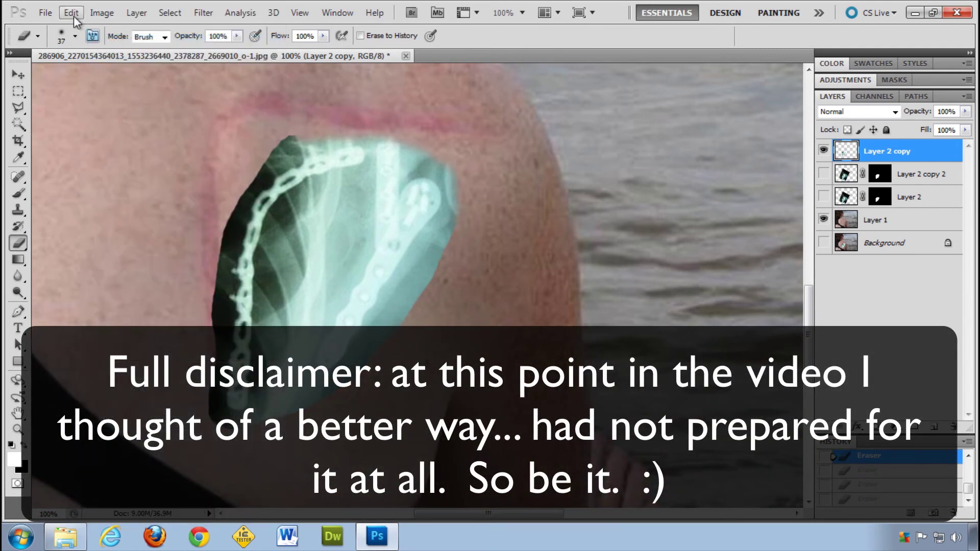
click(72, 14)
click(104, 39)
click(71, 13)
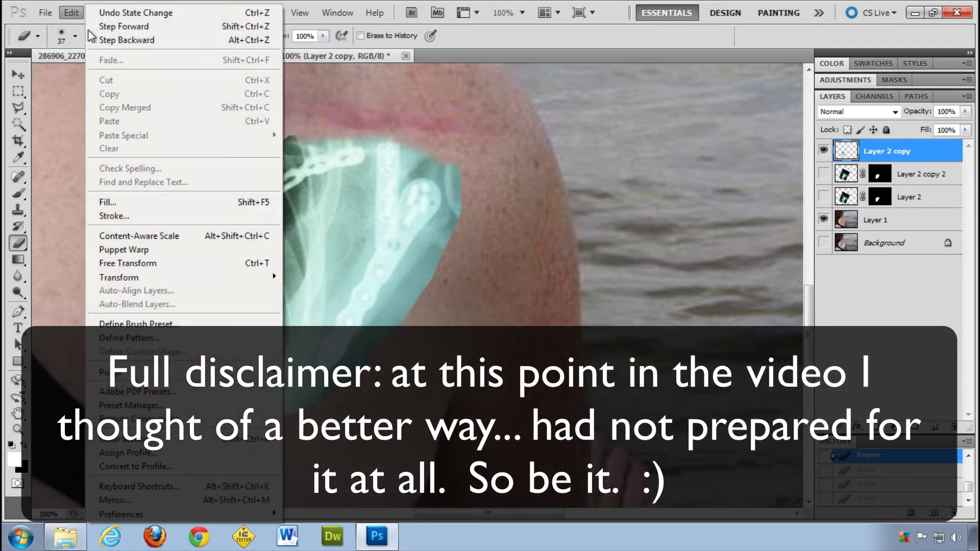
click(102, 40)
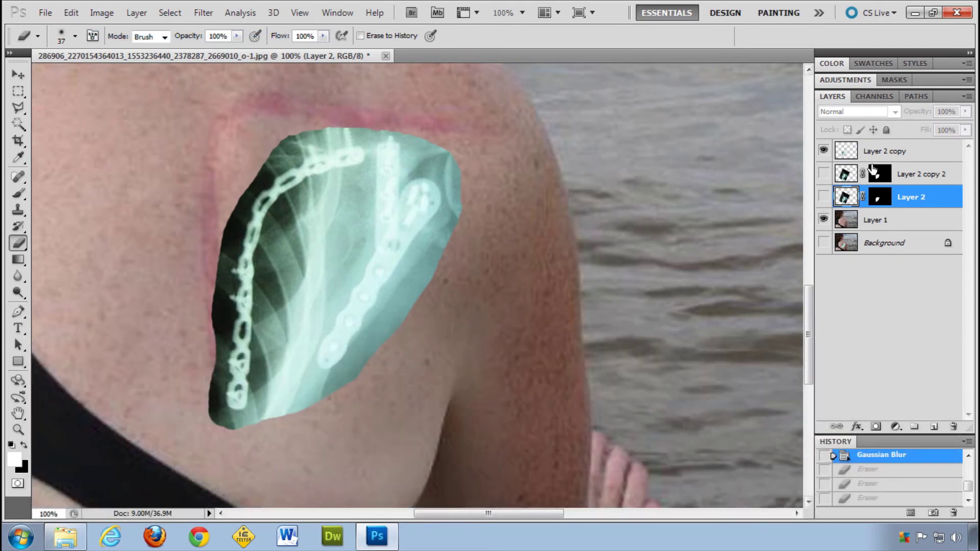
Step: Add a layer mask to Layer 2 copy and pick a soft 0% hardness brush
click(849, 150)
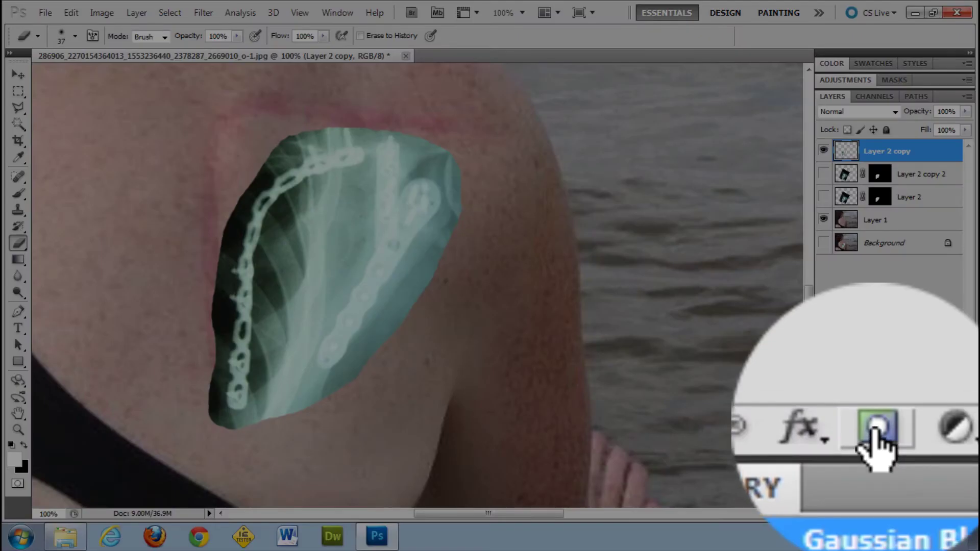
click(874, 427)
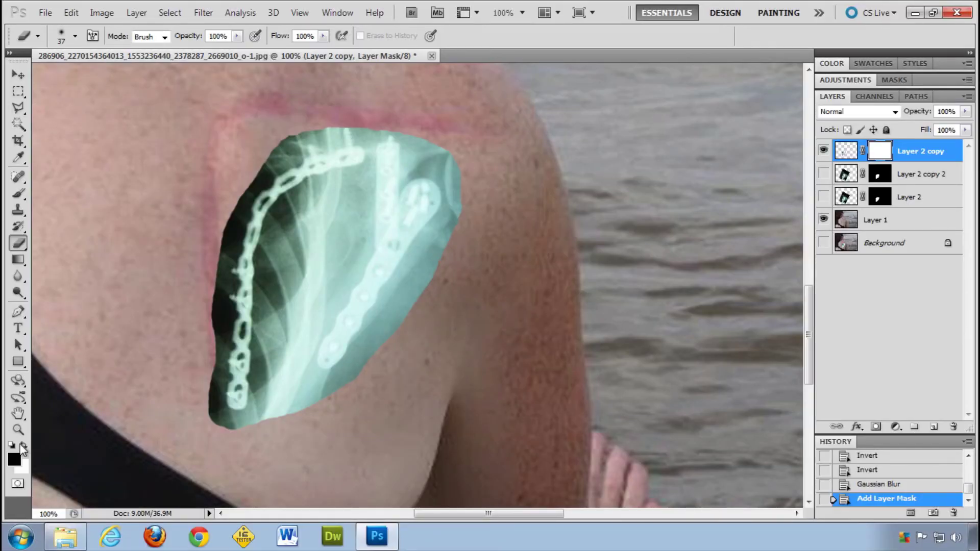
click(19, 194)
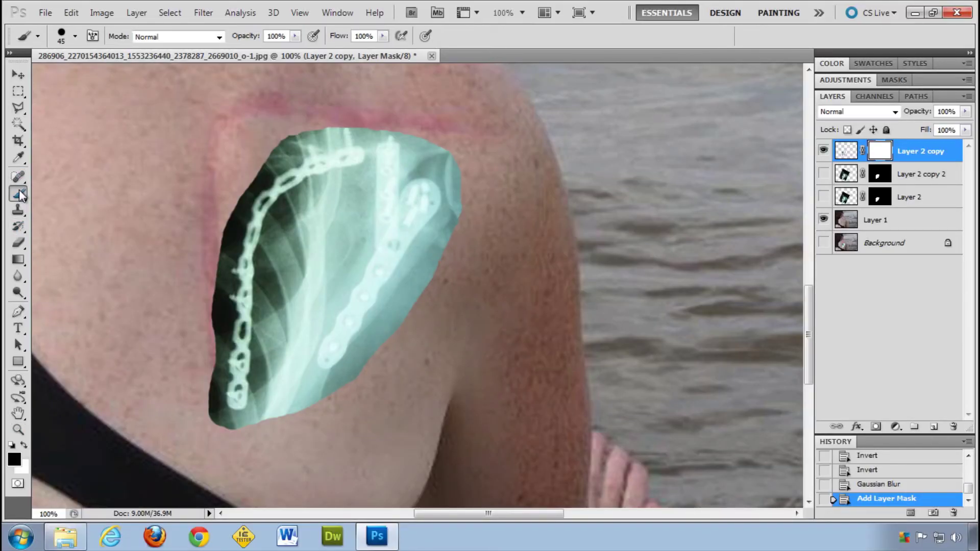
click(75, 36)
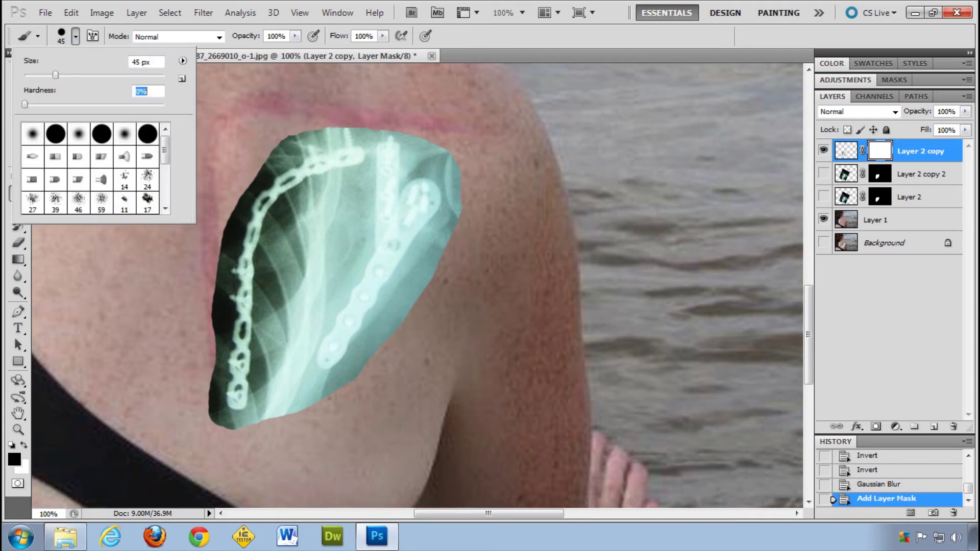
key(Return)
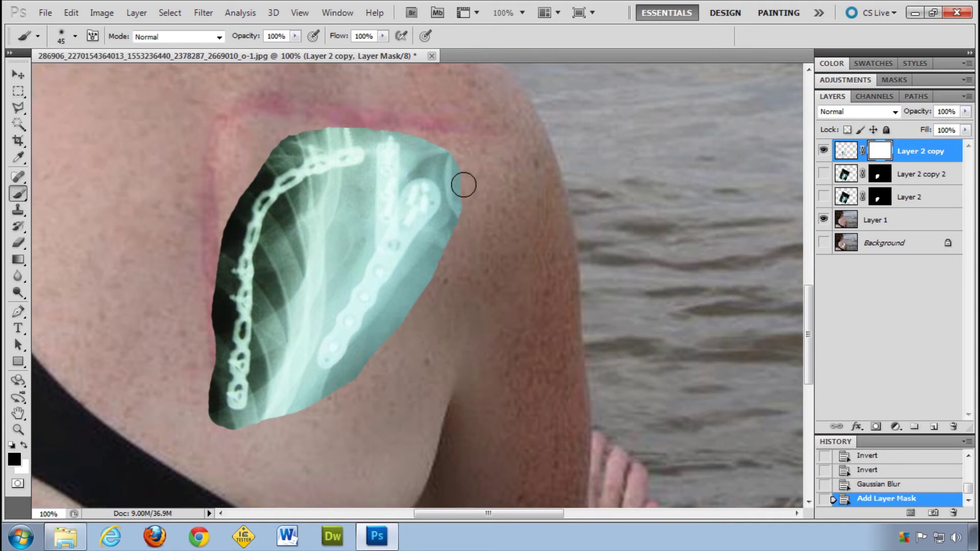
Step: Paint black to fade the x-ray's right edge and a lower band, then restore that band
drag(452, 229, 398, 334)
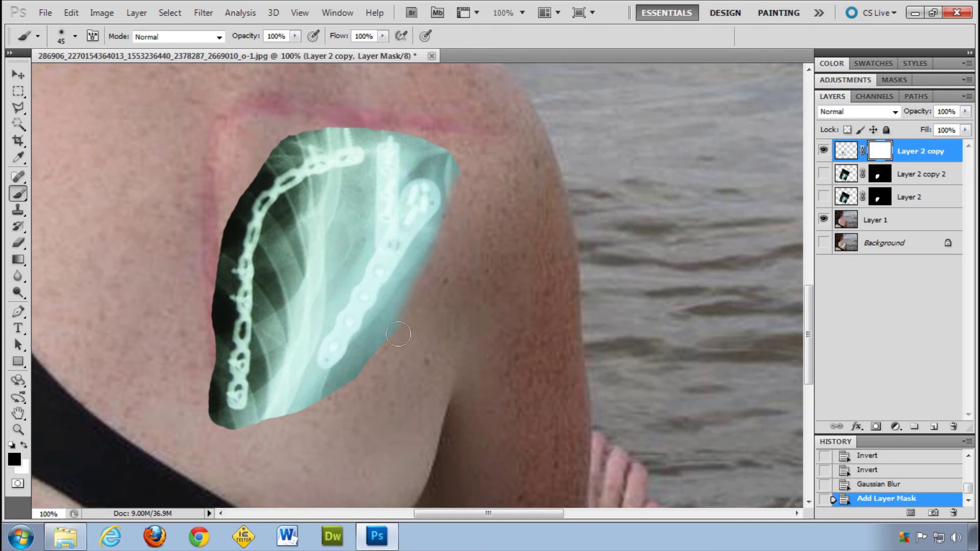
mouse_move(326, 403)
mouse_down()
mouse_move(270, 382)
mouse_move(218, 289)
mouse_move(187, 281)
mouse_up()
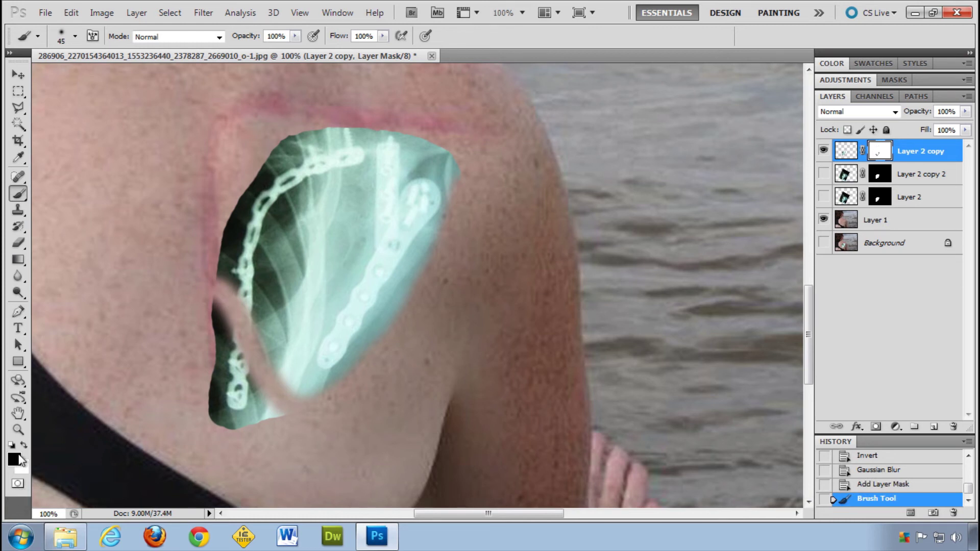
mouse_move(250, 335)
mouse_down()
mouse_move(245, 365)
mouse_move(270, 396)
mouse_move(308, 388)
mouse_move(258, 377)
mouse_move(228, 289)
mouse_move(248, 319)
mouse_up()
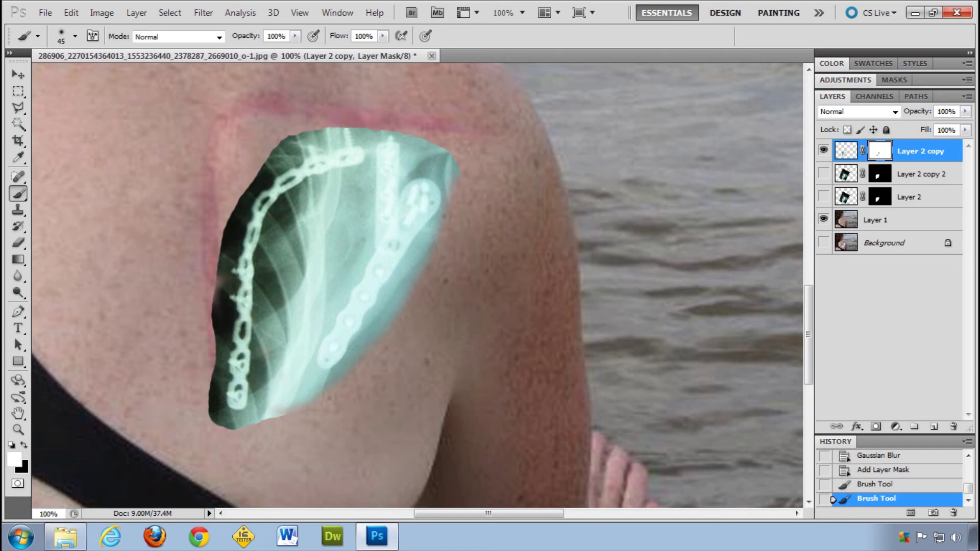
Step: Mask away the x-ray's bottom tip and near the lower chain, restoring some chain in white
click(22, 446)
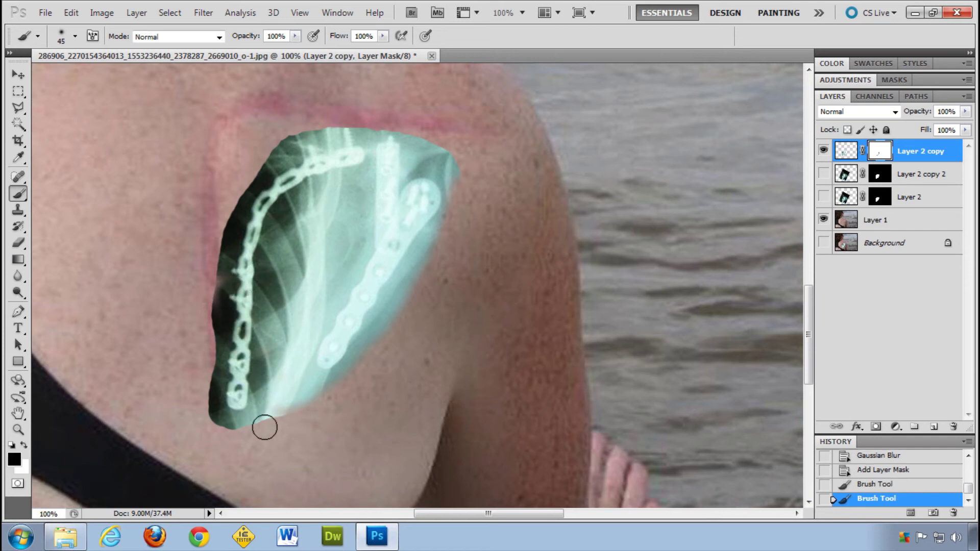
drag(280, 420, 219, 428)
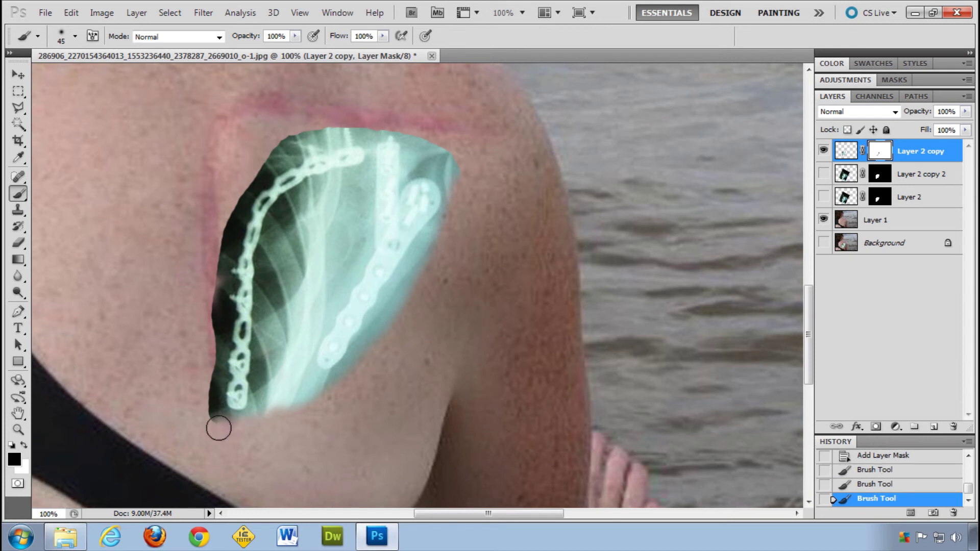
key(x)
key(x)
key(x)
key(x)
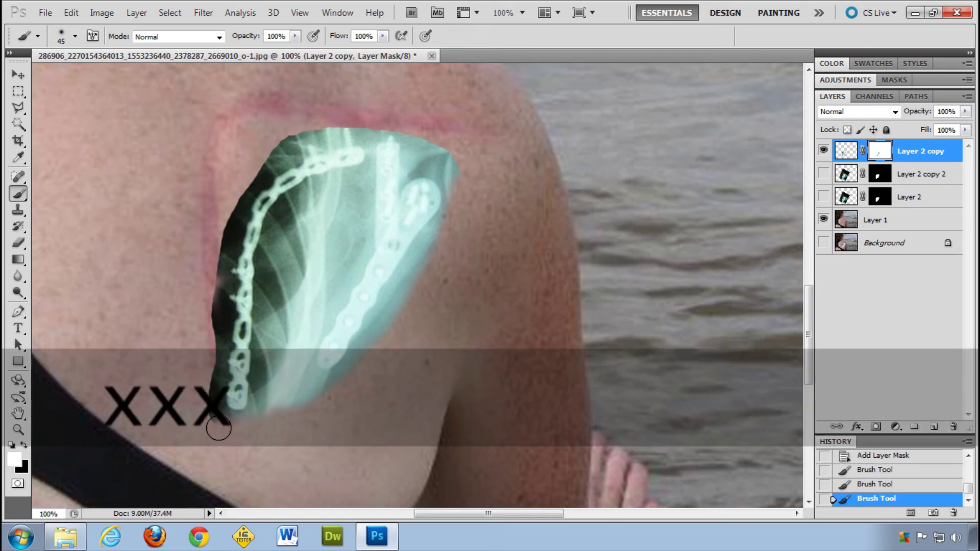
drag(275, 336, 315, 305)
key(x)
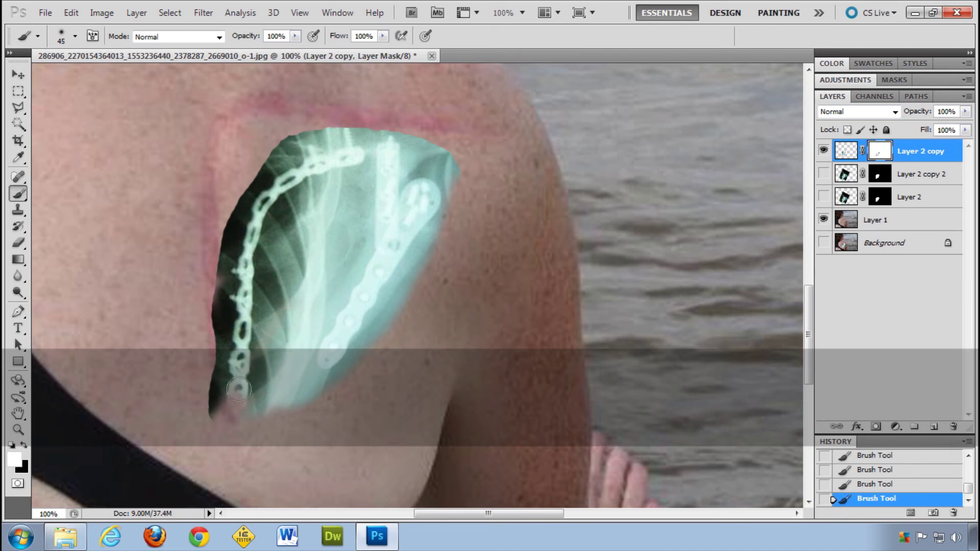
mouse_move(238, 389)
mouse_down()
mouse_move(224, 416)
mouse_move(240, 438)
mouse_up()
Step: Mask the dark left edge, restore part of it, then soften the upper-left and top edges
key(x)
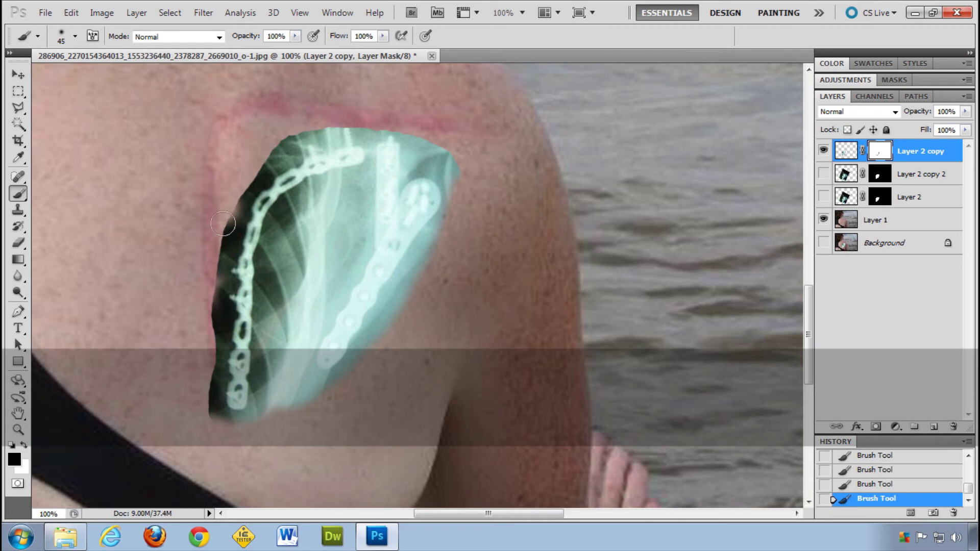
mouse_move(217, 237)
mouse_down()
mouse_move(227, 206)
mouse_move(206, 278)
mouse_move(207, 317)
mouse_move(222, 240)
mouse_move(207, 424)
mouse_up()
key(x)
drag(237, 306, 241, 359)
key(x)
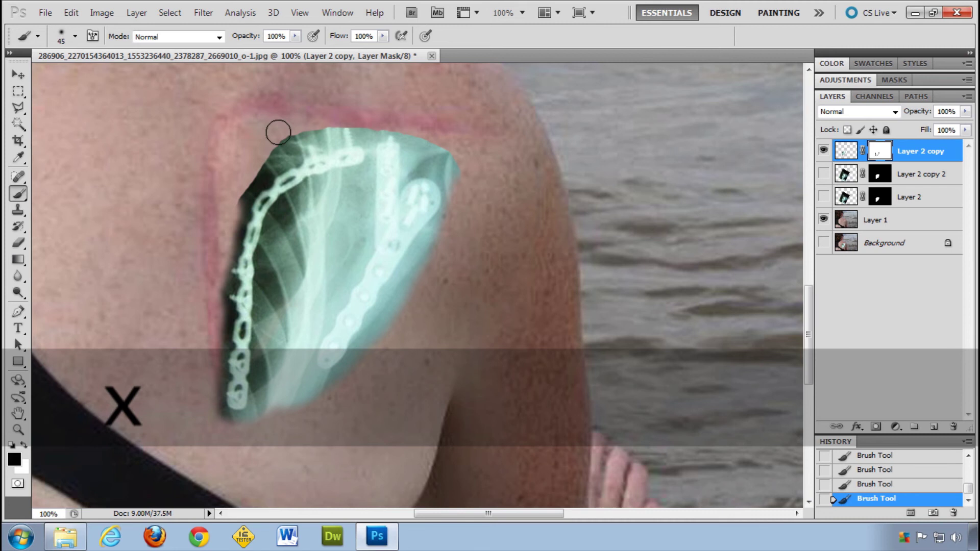
mouse_move(275, 131)
mouse_down()
mouse_move(275, 153)
mouse_move(247, 194)
mouse_move(259, 153)
mouse_up()
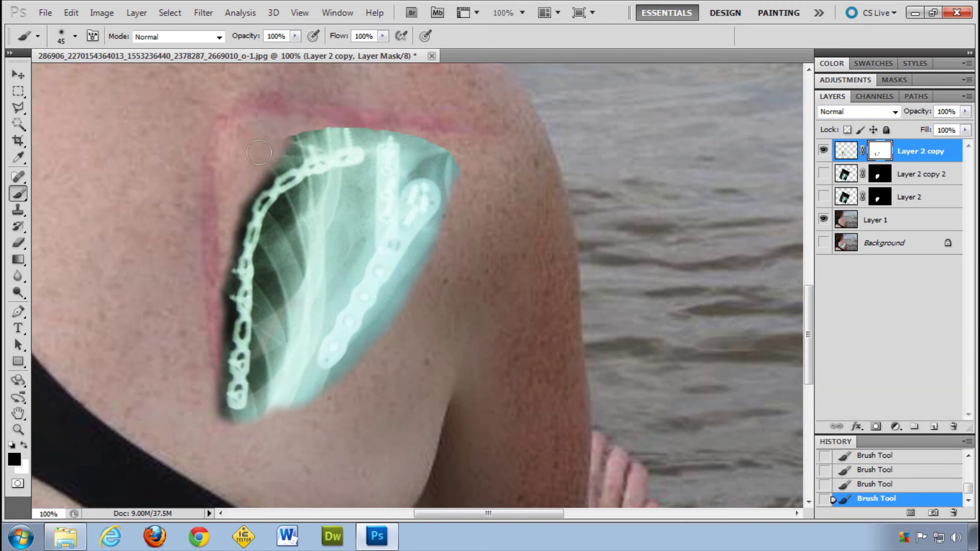
drag(307, 131, 352, 125)
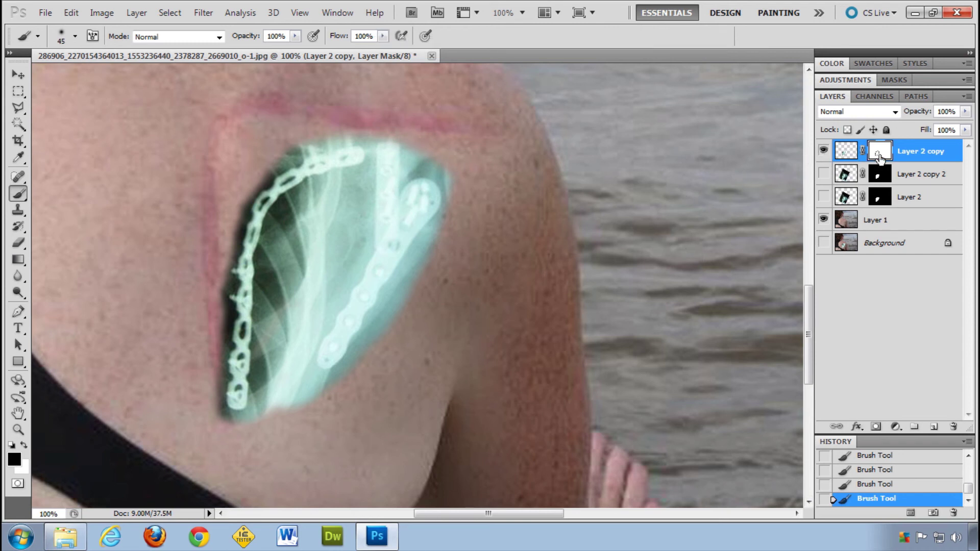
Step: Replace Layer 2 copy's mask with a fresh one and confirm a black 0% hardness brush
right_click(880, 157)
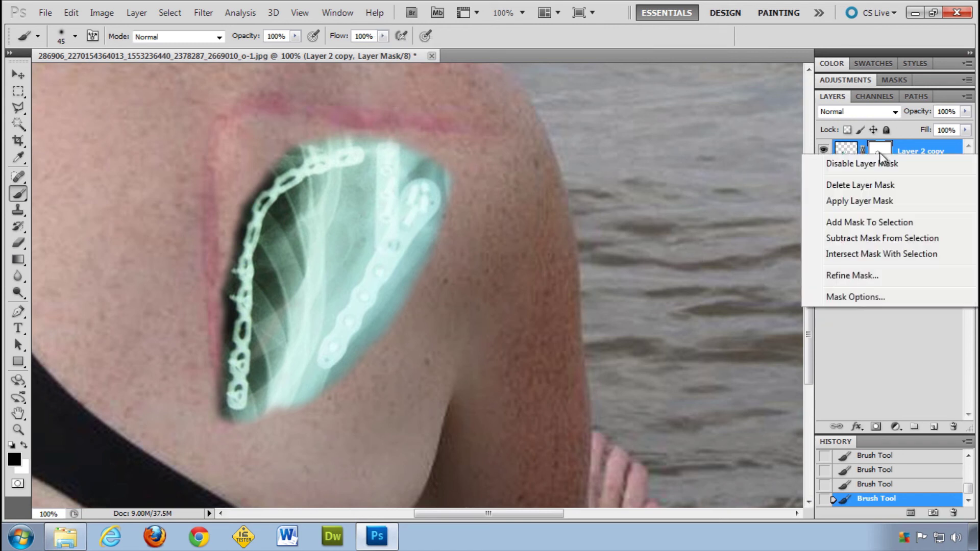
click(860, 184)
key(x)
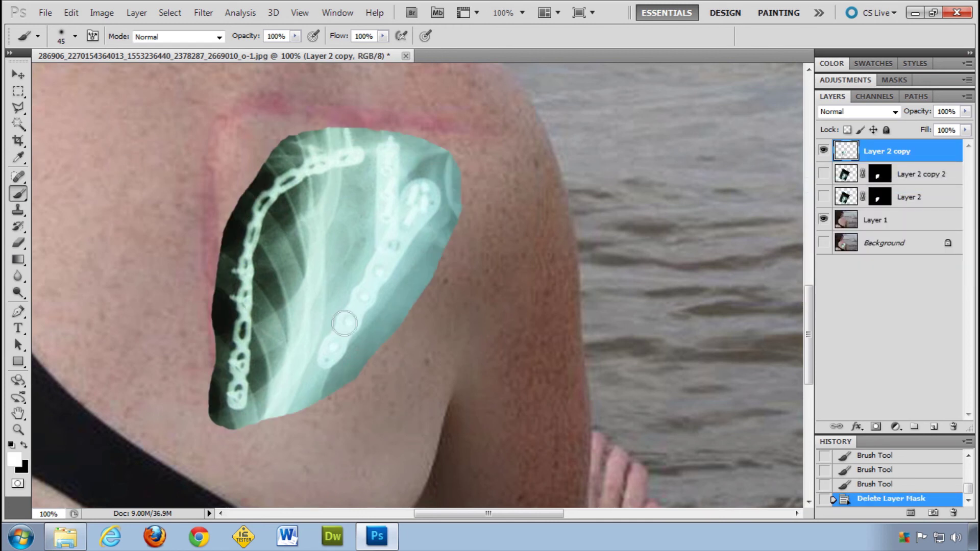
click(876, 427)
key(x)
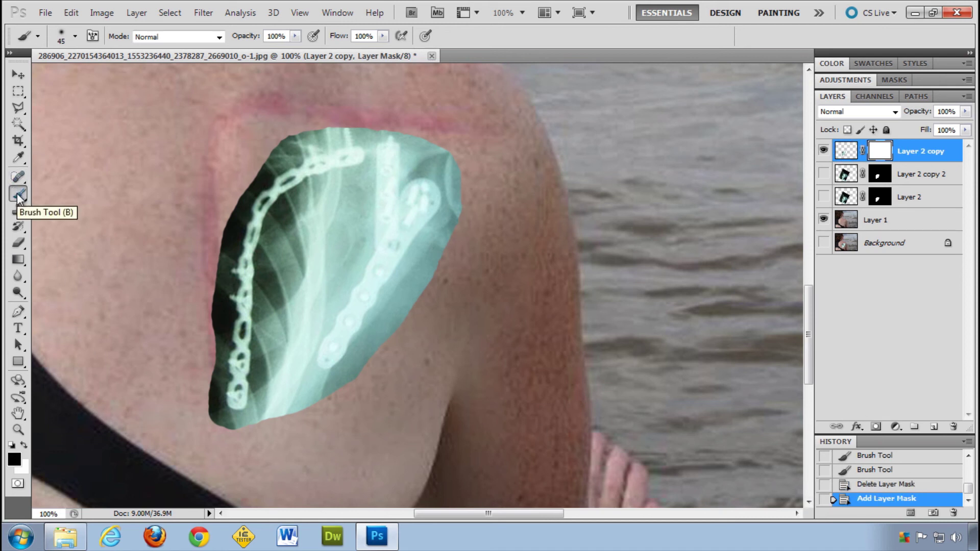
click(75, 37)
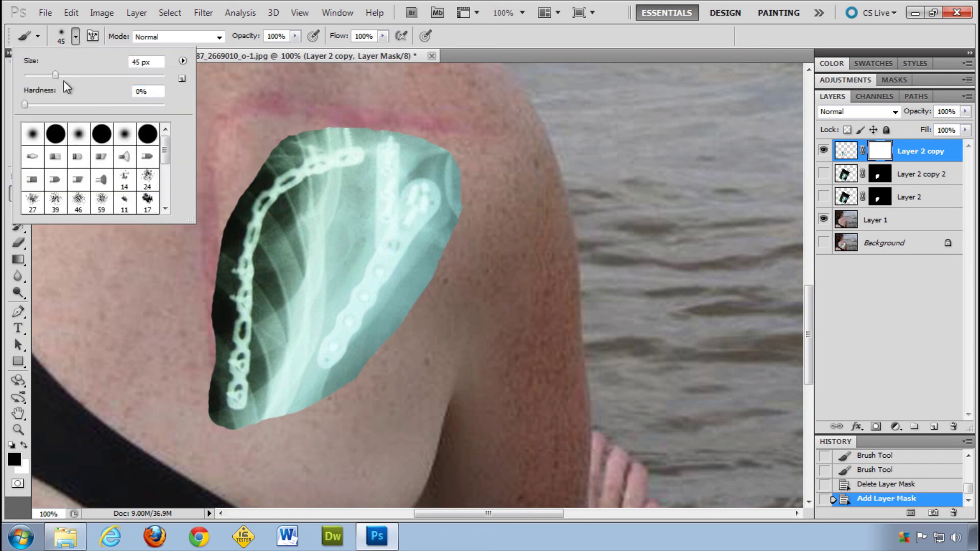
click(28, 103)
click(468, 35)
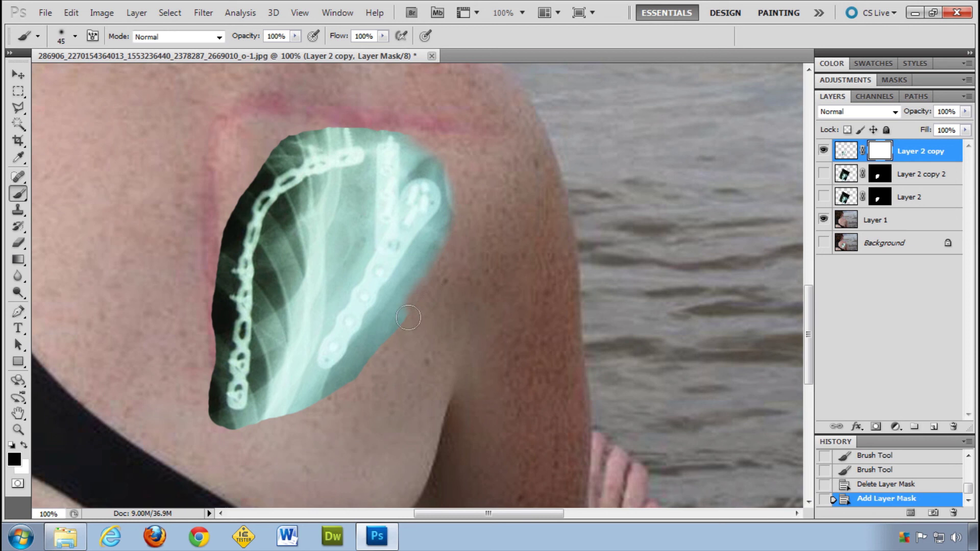
Step: Repaint the mask to hide the right, lower and upper-left edges, revealing the chain's lower end
click(346, 390)
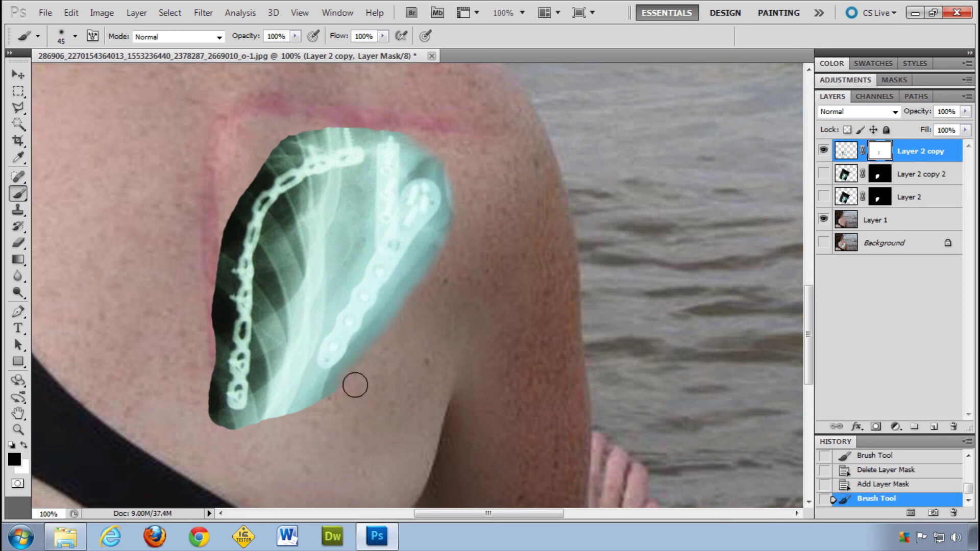
mouse_move(331, 398)
mouse_down()
mouse_move(269, 424)
mouse_move(226, 430)
mouse_move(201, 415)
mouse_up()
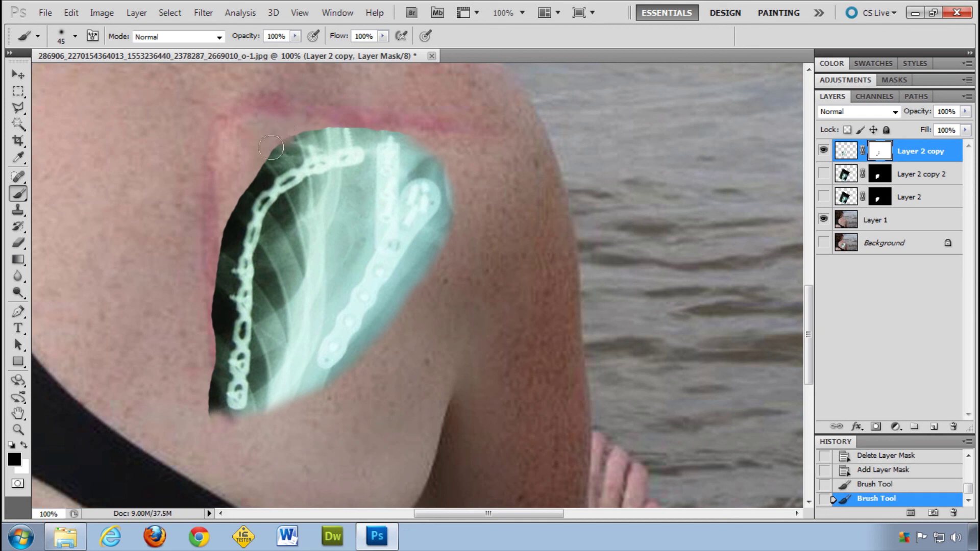
mouse_move(271, 148)
mouse_down()
mouse_move(232, 217)
mouse_move(242, 173)
mouse_move(213, 249)
mouse_move(215, 363)
mouse_move(217, 316)
mouse_move(224, 368)
mouse_up()
mouse_move(258, 425)
mouse_down()
mouse_move(235, 382)
mouse_move(263, 433)
mouse_up()
key(x)
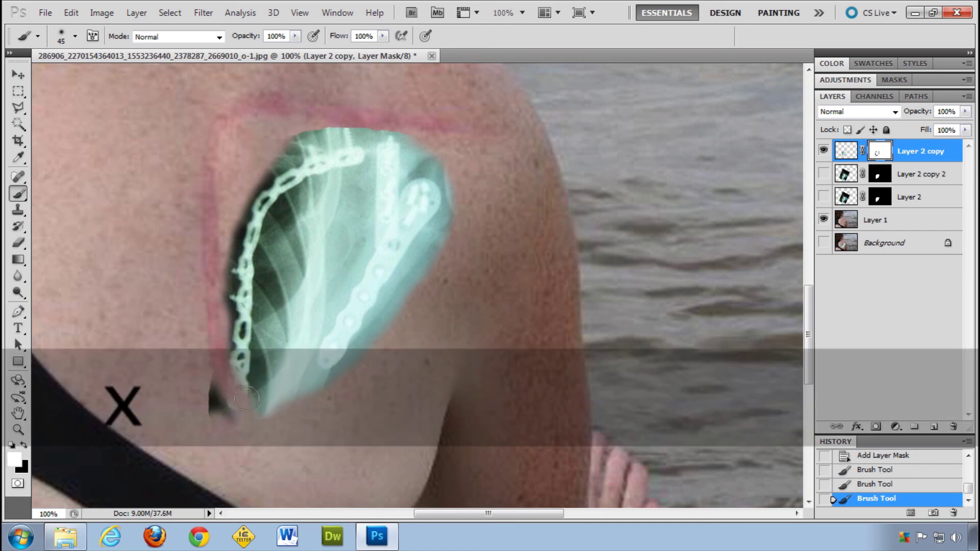
mouse_move(247, 399)
mouse_down()
mouse_move(224, 373)
mouse_move(227, 406)
mouse_move(240, 411)
mouse_up()
key(x)
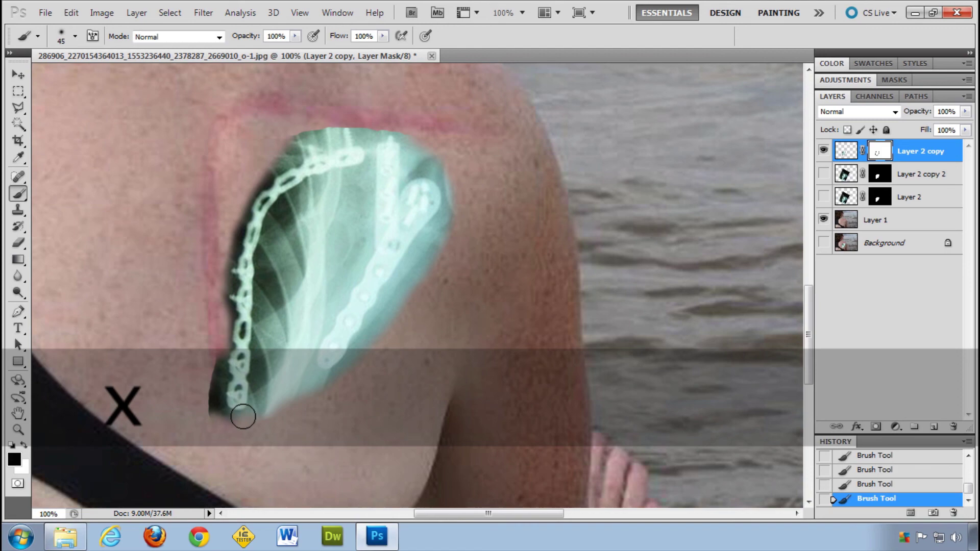